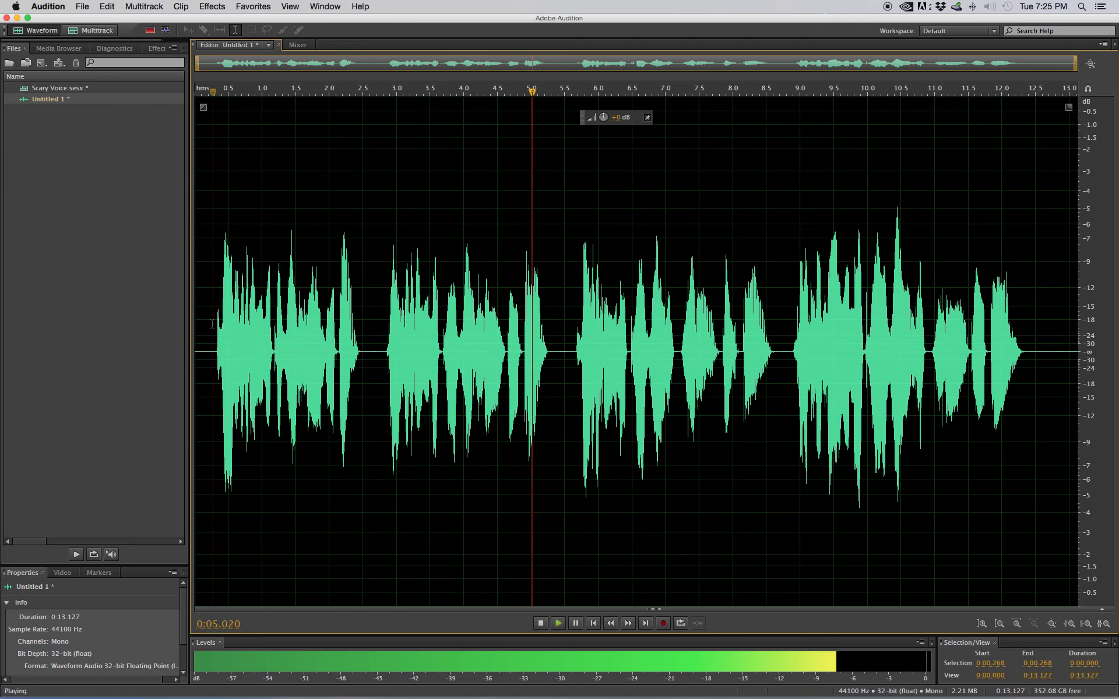
Stop playback, select the entire Untitled 1 waveform and open the Stretch and Pitch effect for it
{"action": "key", "text": "space"}
{"action": "key", "text": "super+a"}
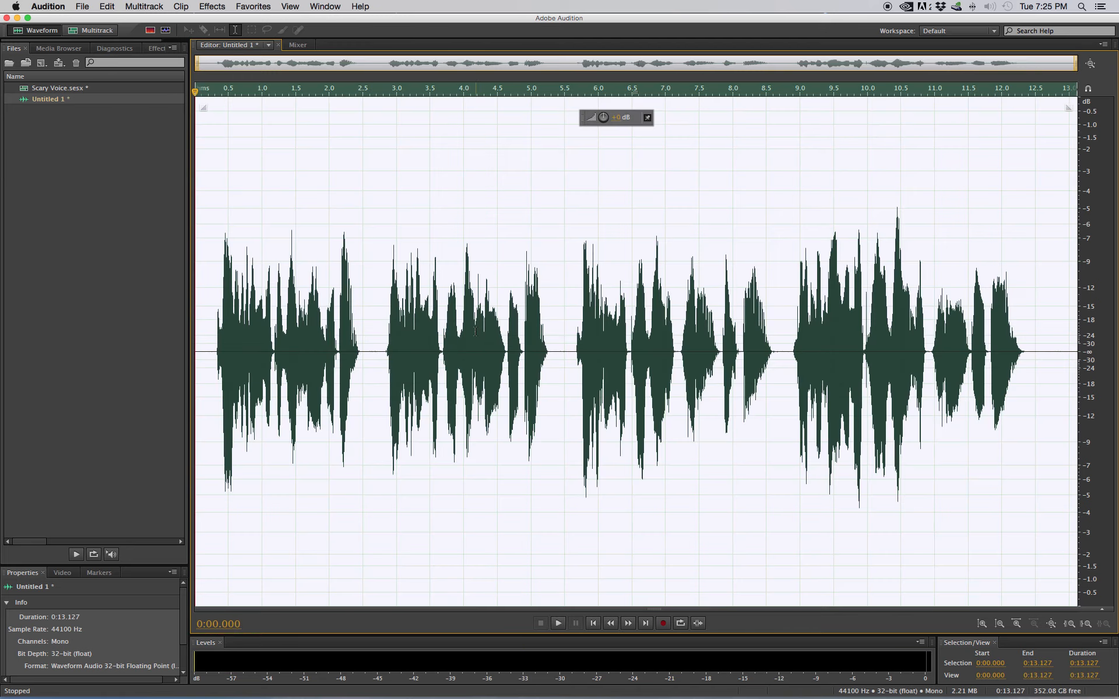
{"action": "left_click", "coordinate": [558, 296]}
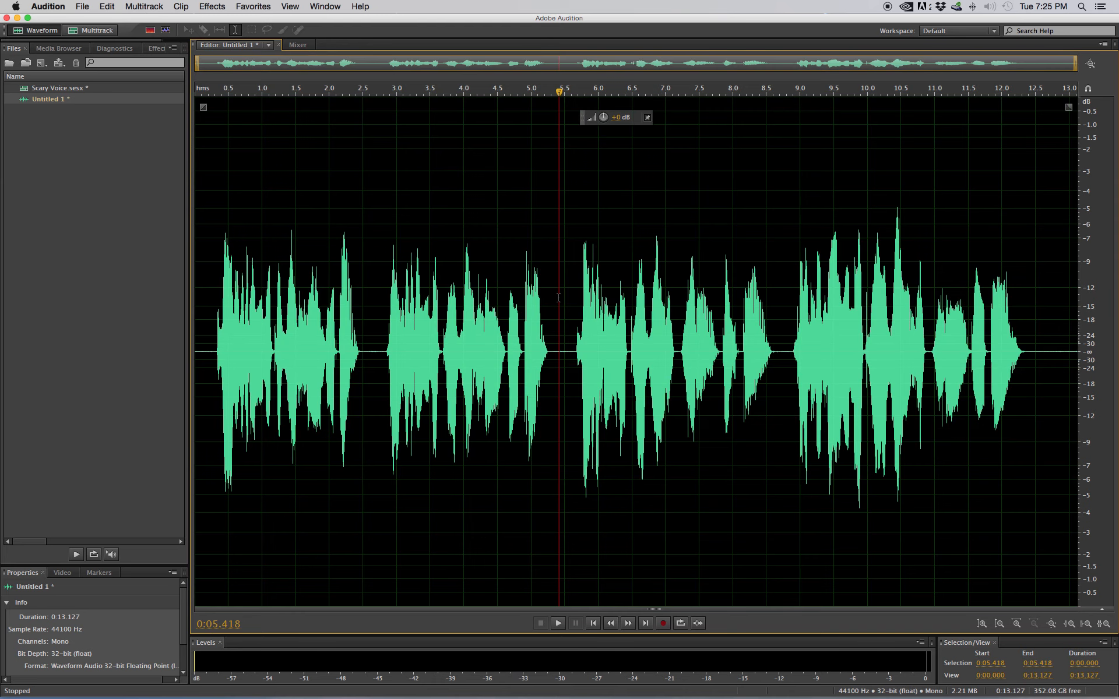
{"action": "key", "text": "super+a"}
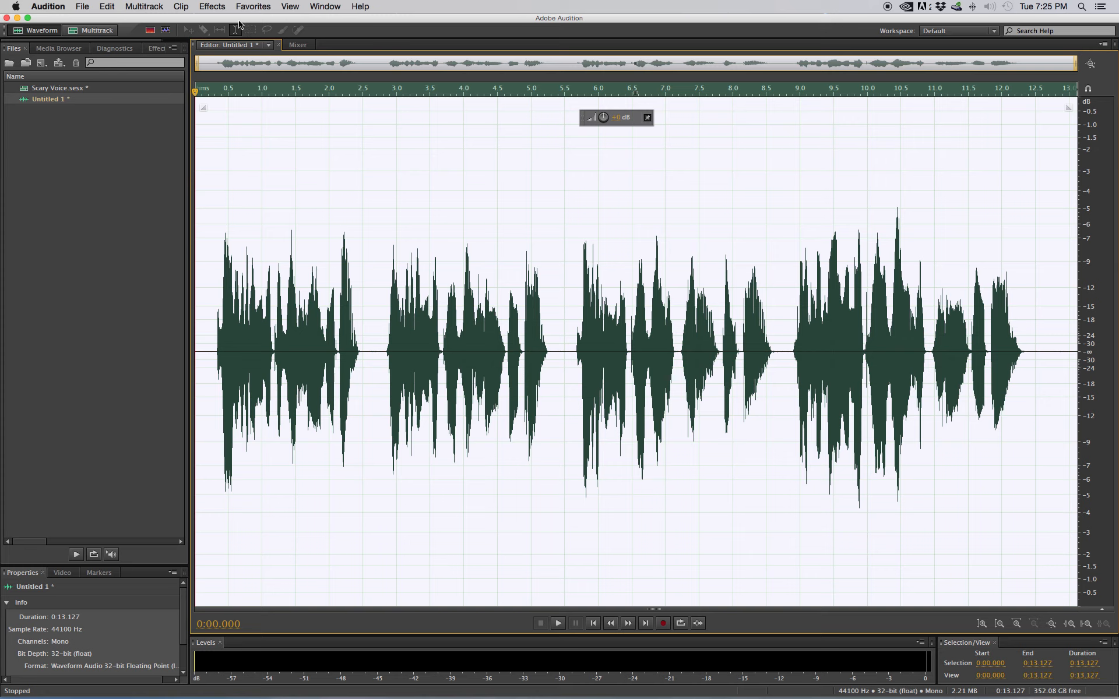
{"action": "left_click", "coordinate": [210, 7]}
{"action": "mouse_move", "coordinate": [271, 244]}
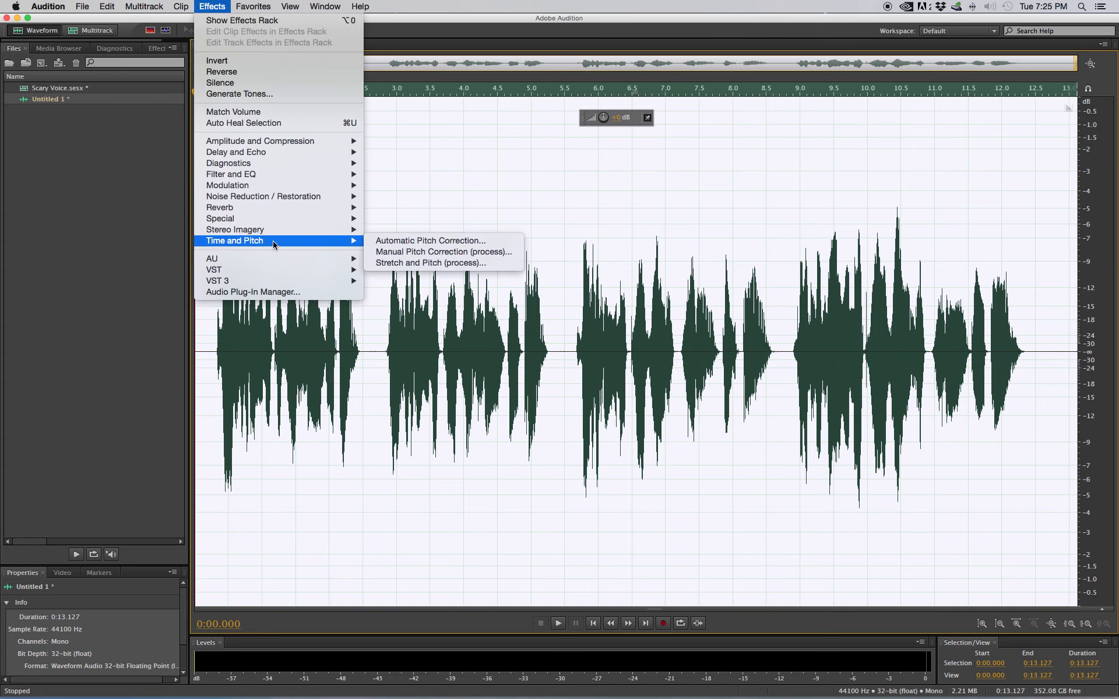
{"action": "left_click", "coordinate": [443, 263]}
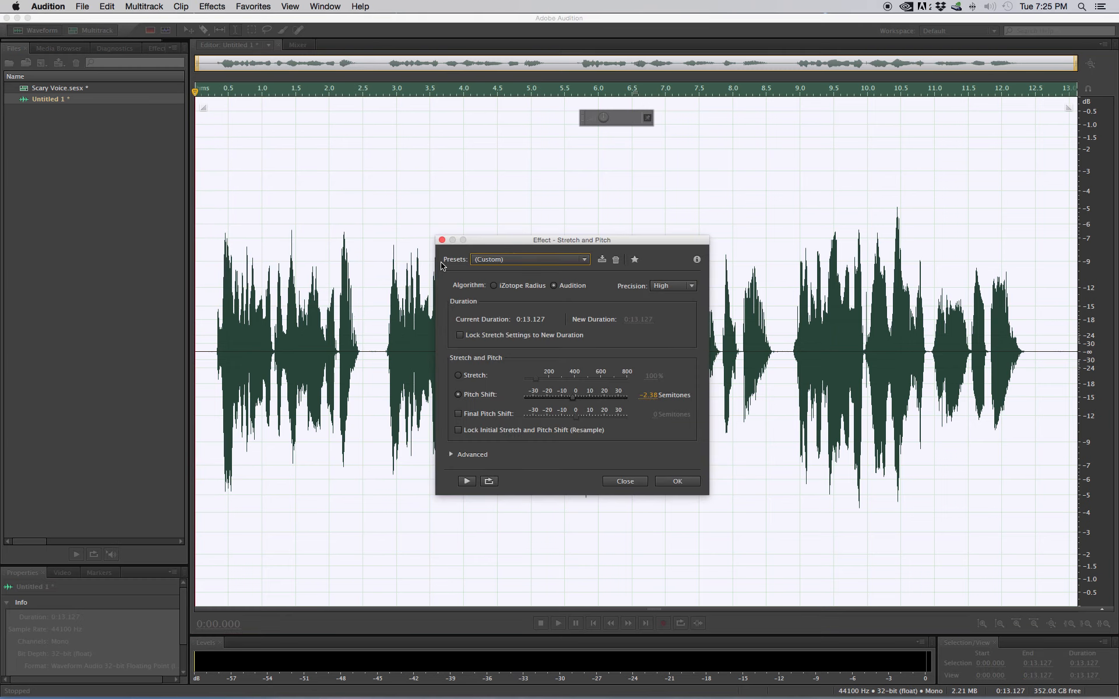
Try the iZotope Radius algorithm and the Stretch option, returning to the Audition algorithm with Pitch Shift active
{"action": "left_click", "coordinate": [555, 288]}
{"action": "left_click", "coordinate": [494, 286]}
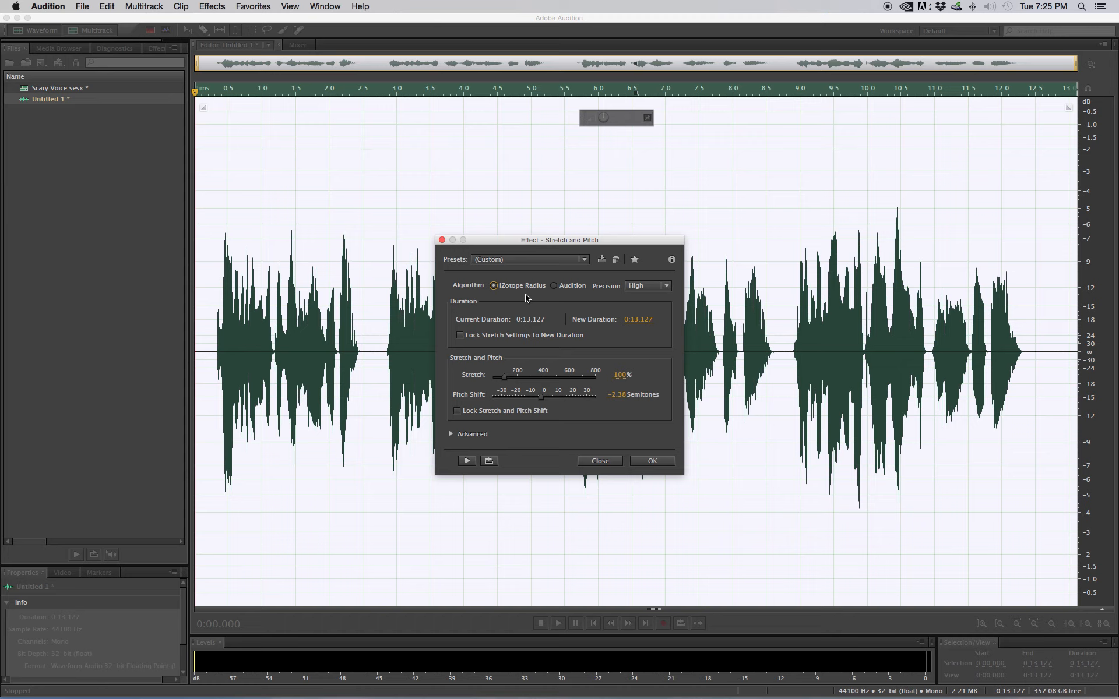
{"action": "left_click", "coordinate": [554, 286]}
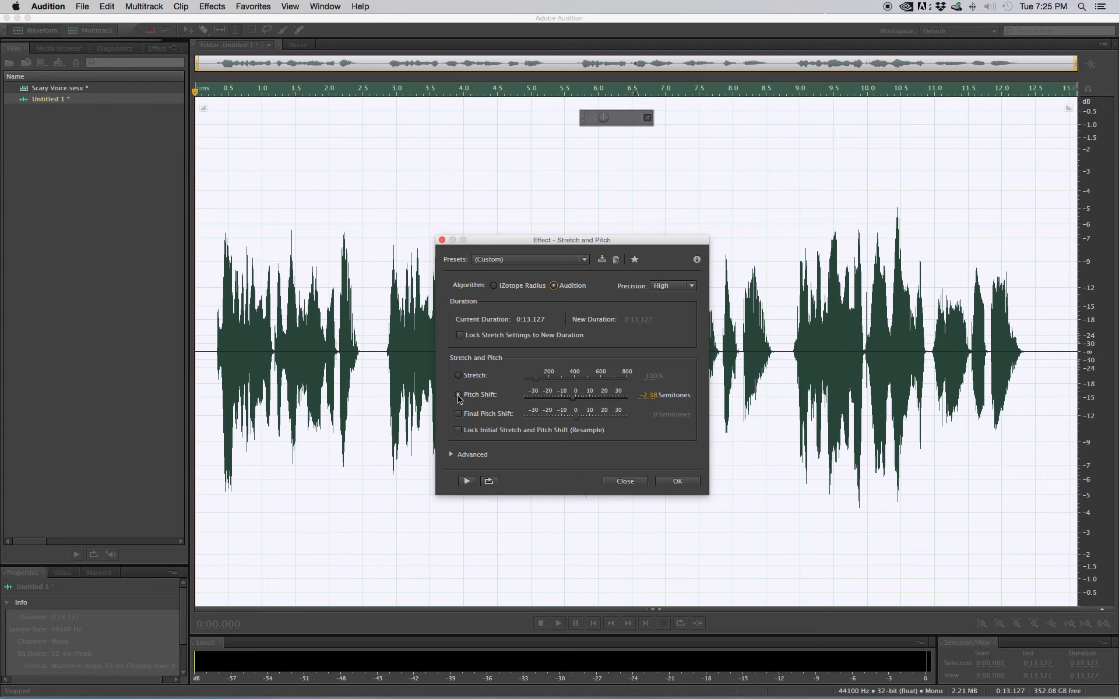
{"action": "left_click", "coordinate": [459, 377]}
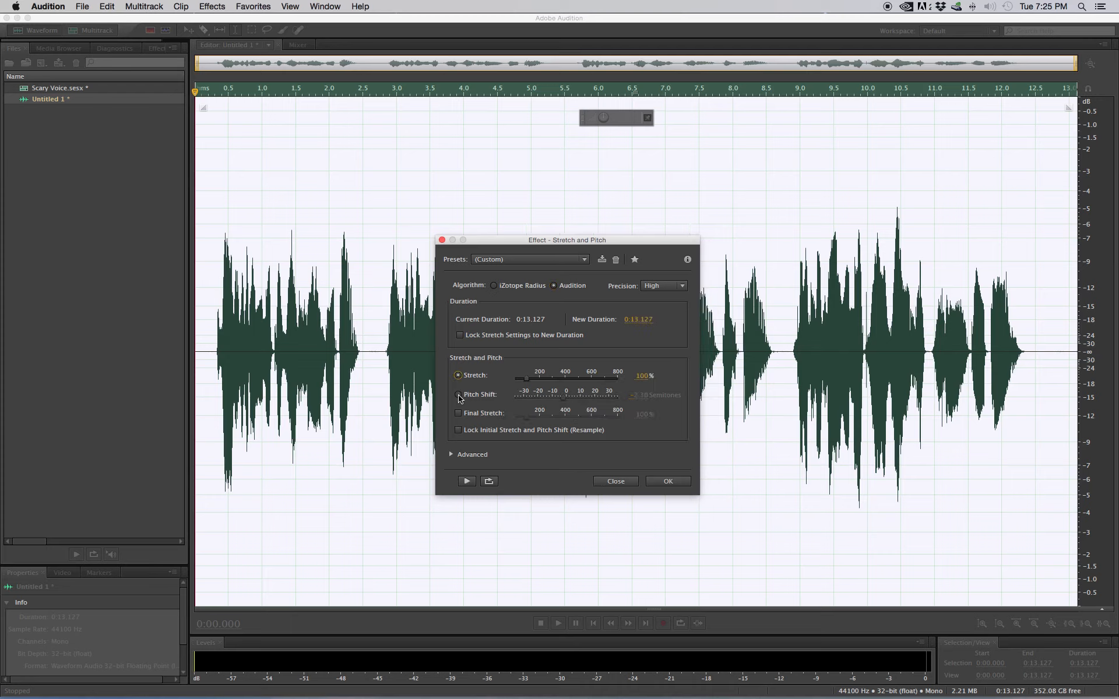
{"action": "left_click", "coordinate": [459, 395]}
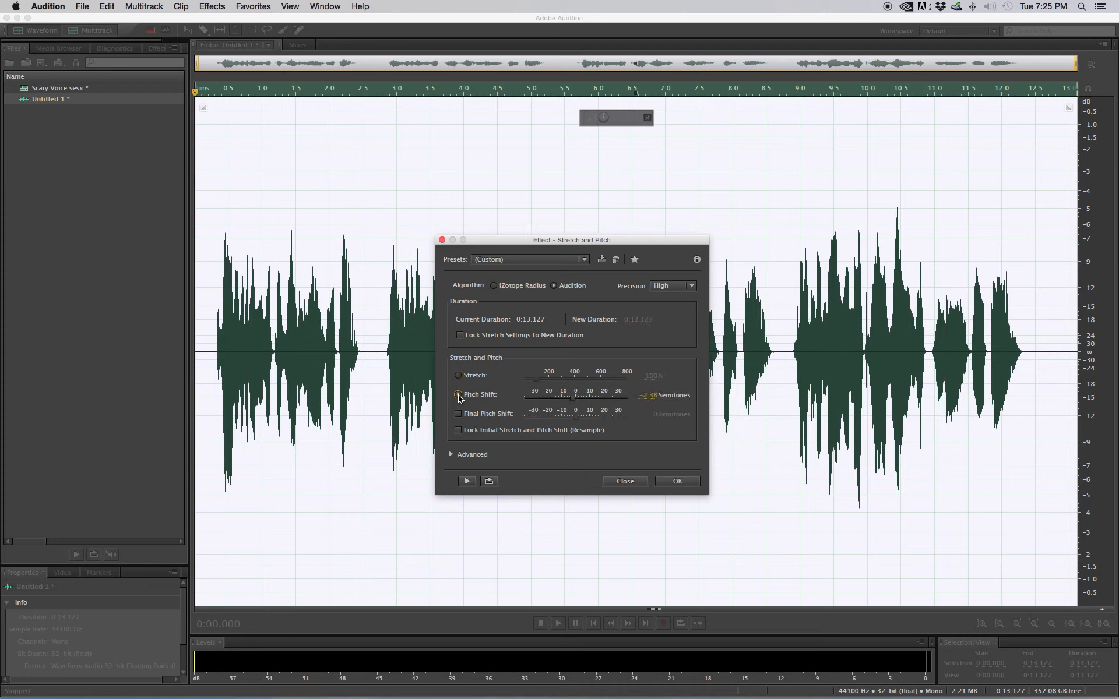
Preview the voice with the pitch shift set to -5.3 and to -10.06 semitones
{"action": "left_click_drag", "start_coordinate": [573, 400], "coordinate": [570, 402]}
{"action": "left_click", "coordinate": [466, 481]}
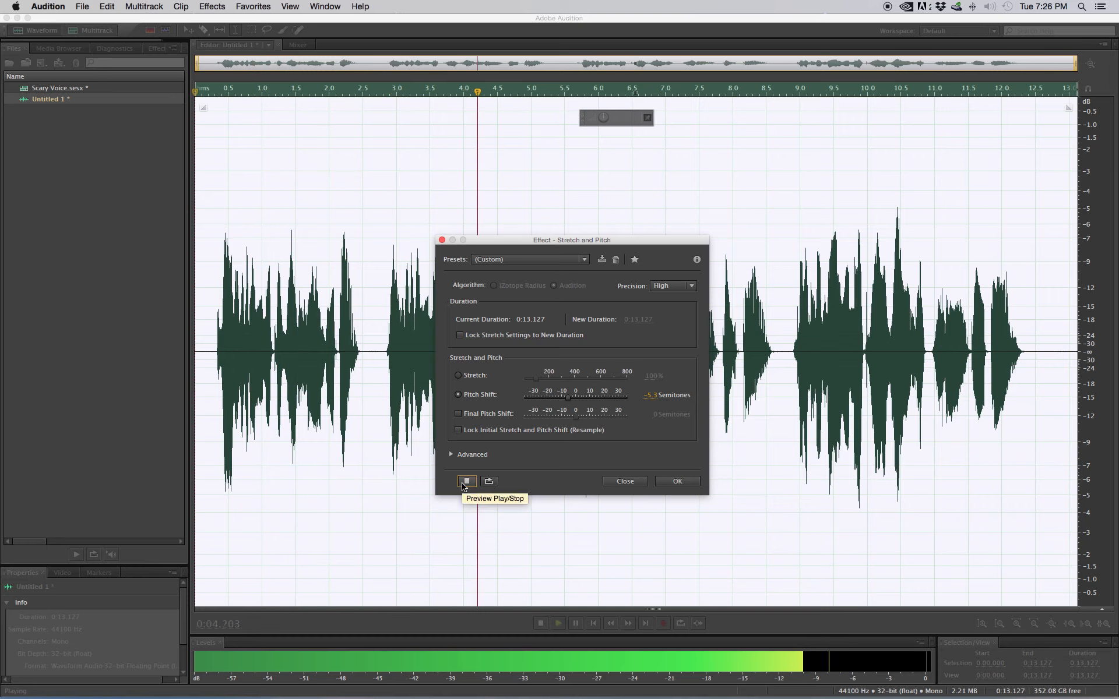
{"action": "left_click", "coordinate": [466, 482]}
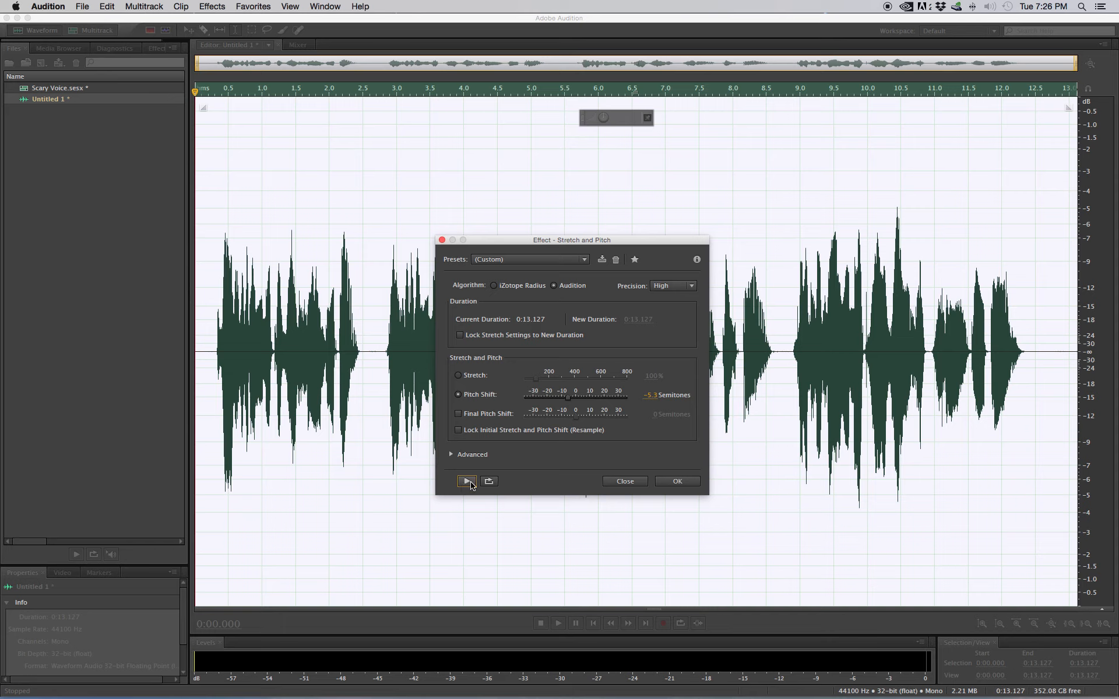
{"action": "left_click_drag", "start_coordinate": [573, 403], "coordinate": [563, 401]}
{"action": "left_click", "coordinate": [467, 482]}
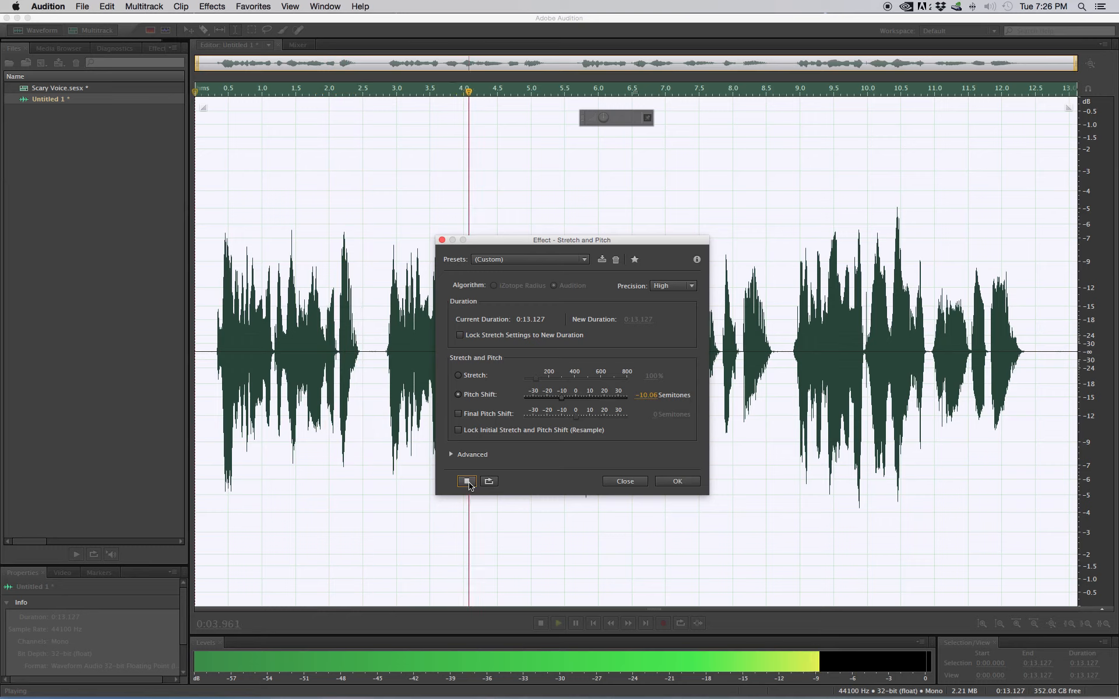
{"action": "left_click", "coordinate": [468, 483]}
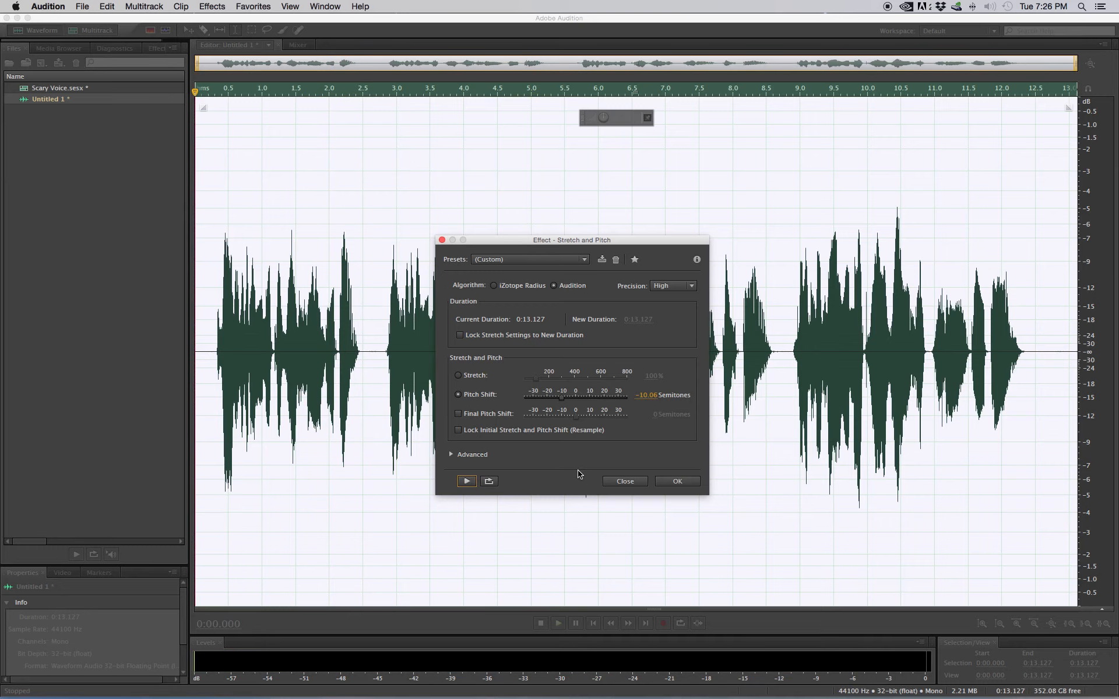
Apply a pitch shift of -5.03 semitones to the waveform and listen to parts of the processed voice
{"action": "left_click_drag", "start_coordinate": [562, 398], "coordinate": [568, 401]}
{"action": "left_click", "coordinate": [673, 480]}
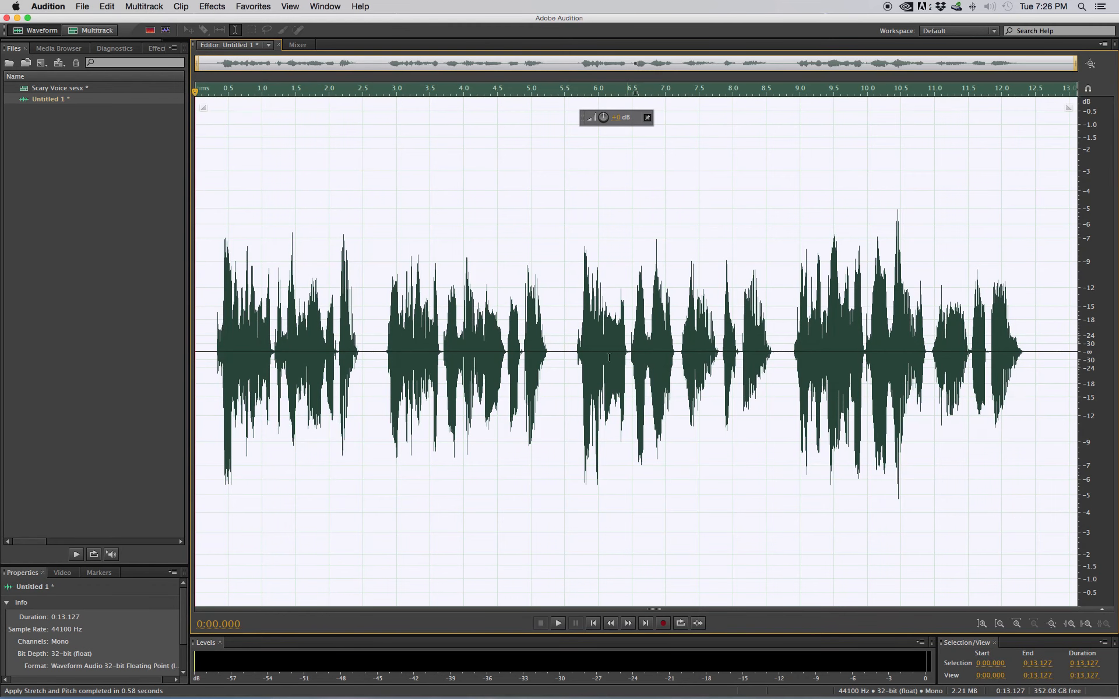
{"action": "left_click", "coordinate": [575, 338]}
{"action": "key", "text": "space"}
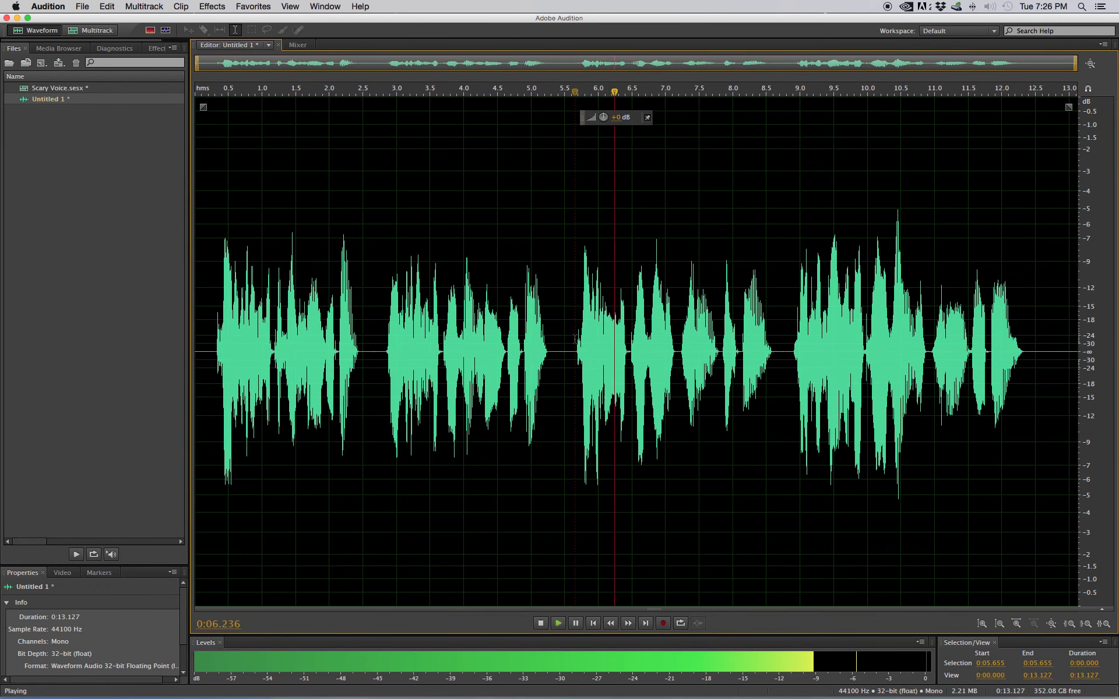
{"action": "left_click", "coordinate": [790, 374]}
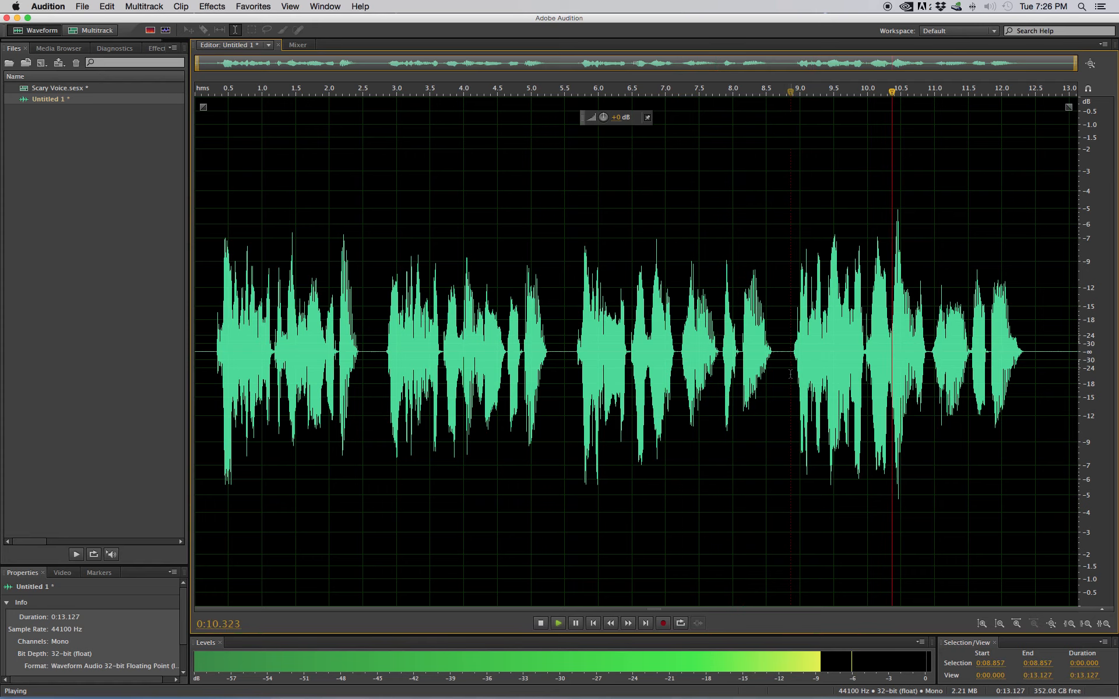
{"action": "key", "text": "space"}
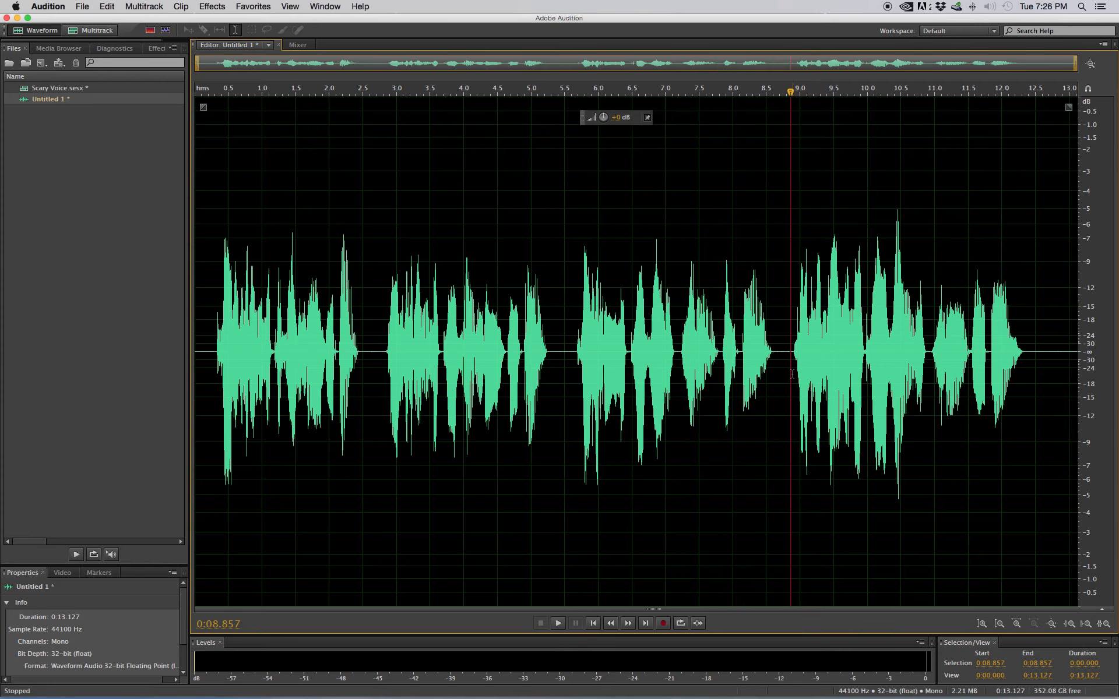
Switch to the Scary Voice multitrack session and place Untitled 1 at the start of Track 1
{"action": "left_click_drag", "start_coordinate": [790, 92], "coordinate": [169, 79]}
{"action": "left_click", "coordinate": [91, 30]}
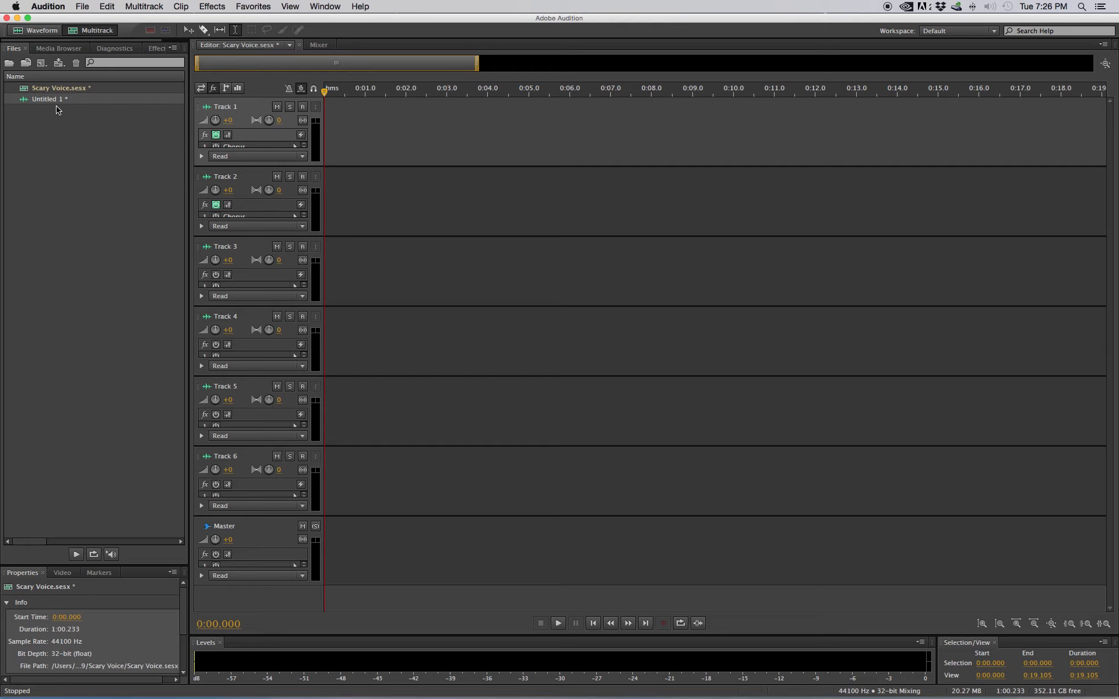
{"action": "left_click_drag", "start_coordinate": [57, 102], "coordinate": [313, 124]}
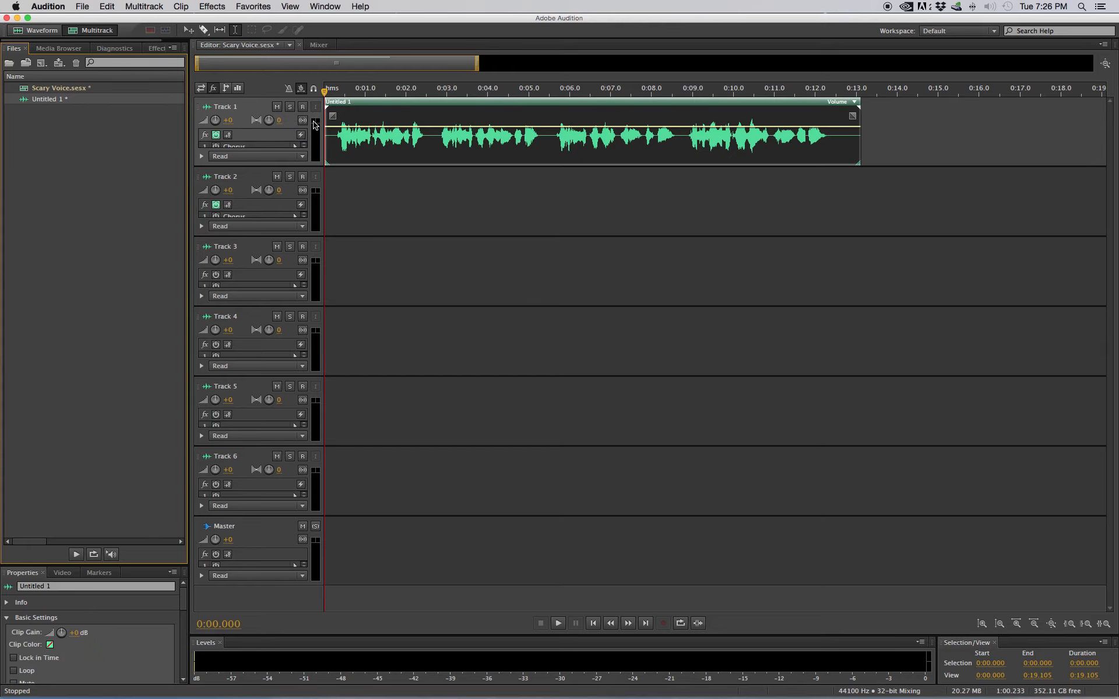
Copy the Track 1 clip onto Track 2 and Track 3 and align both copies with the start of the timeline
{"action": "right_click", "coordinate": [387, 145]}
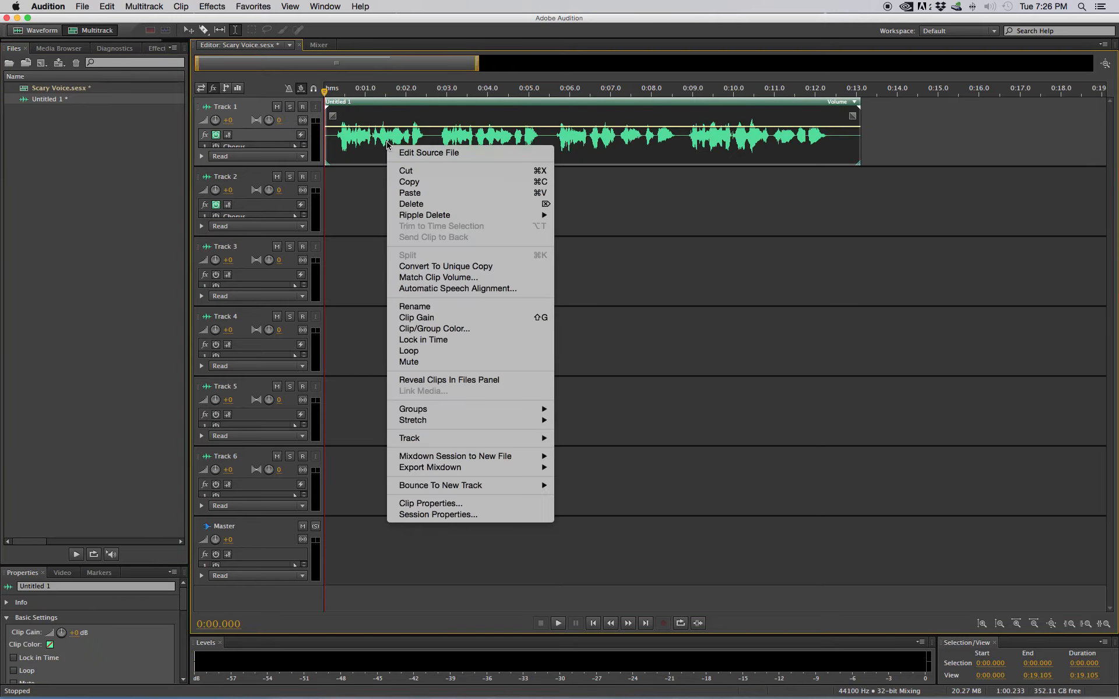
{"action": "left_click", "coordinate": [360, 186]}
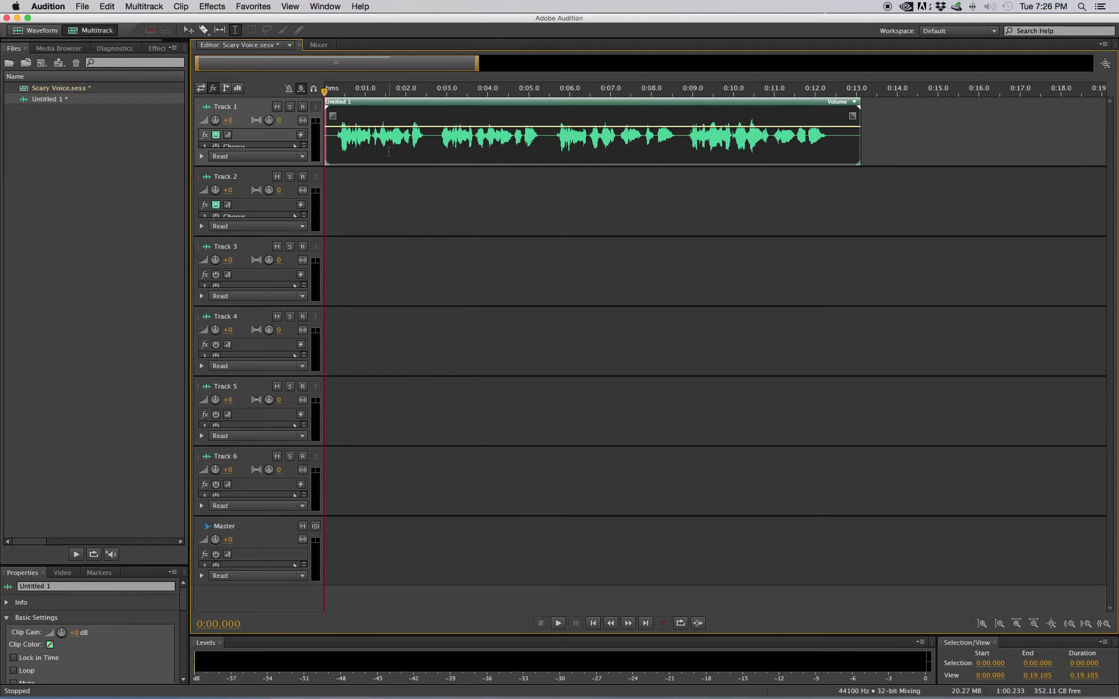
{"action": "left_click", "coordinate": [386, 201]}
{"action": "key", "text": "super+v"}
{"action": "left_click", "coordinate": [384, 268]}
{"action": "key", "text": "super+v"}
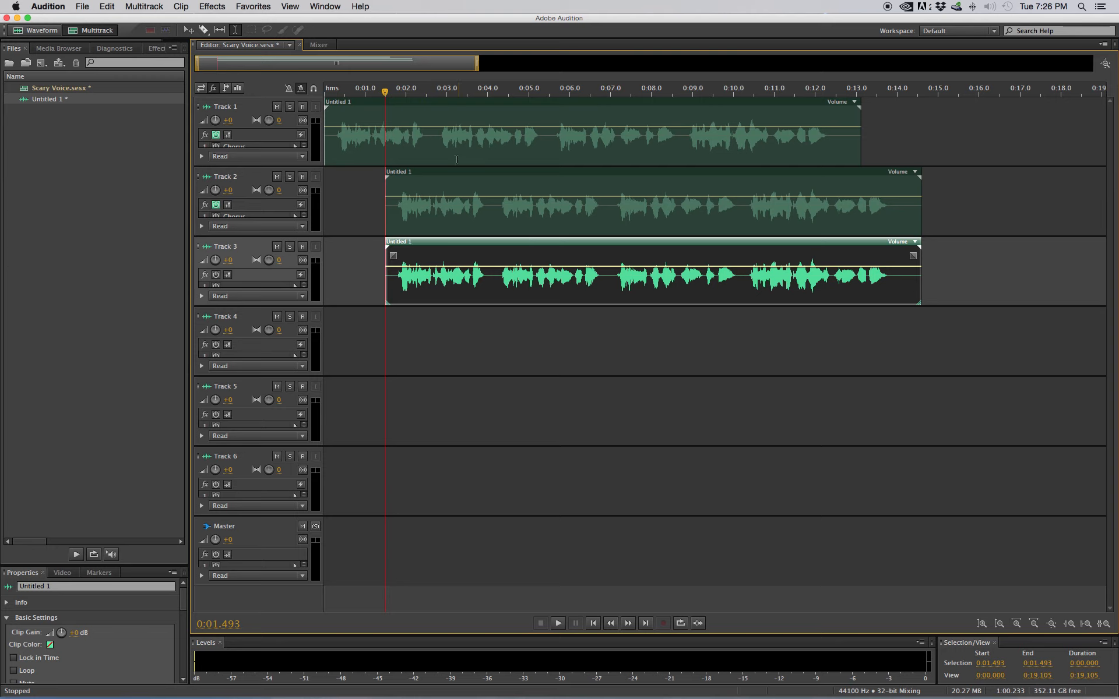
{"action": "left_click_drag", "start_coordinate": [442, 169], "coordinate": [382, 169]}
{"action": "left_click_drag", "start_coordinate": [441, 239], "coordinate": [340, 243]}
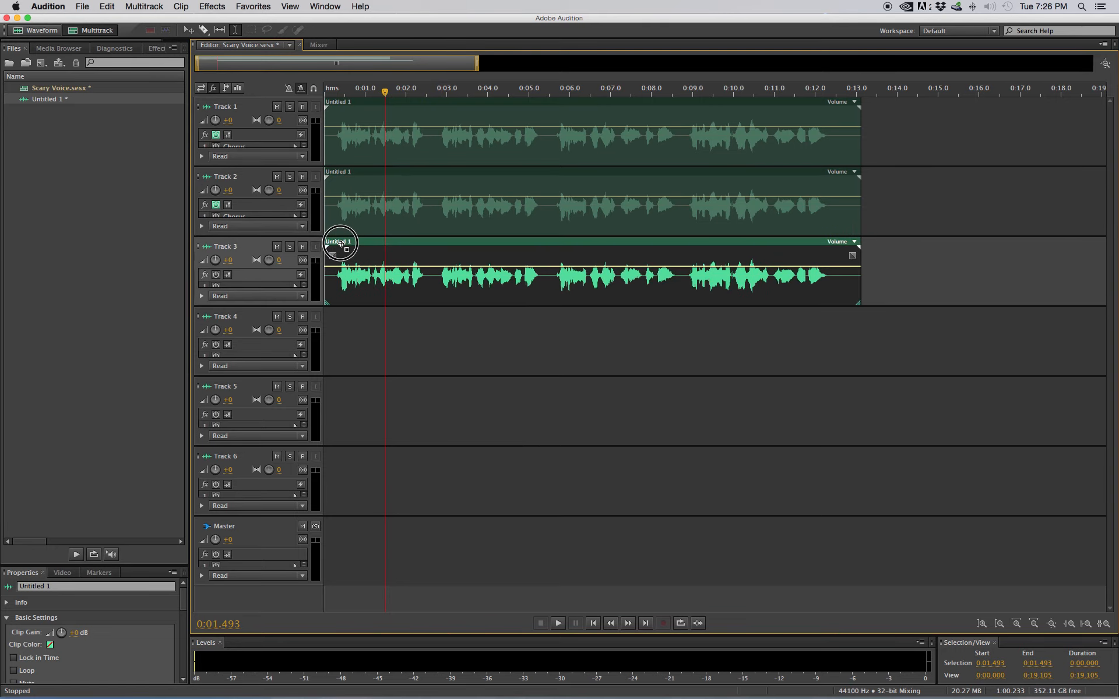
Convert the clips on Track 2 and Track 3 to unique copies
{"action": "right_click", "coordinate": [474, 209]}
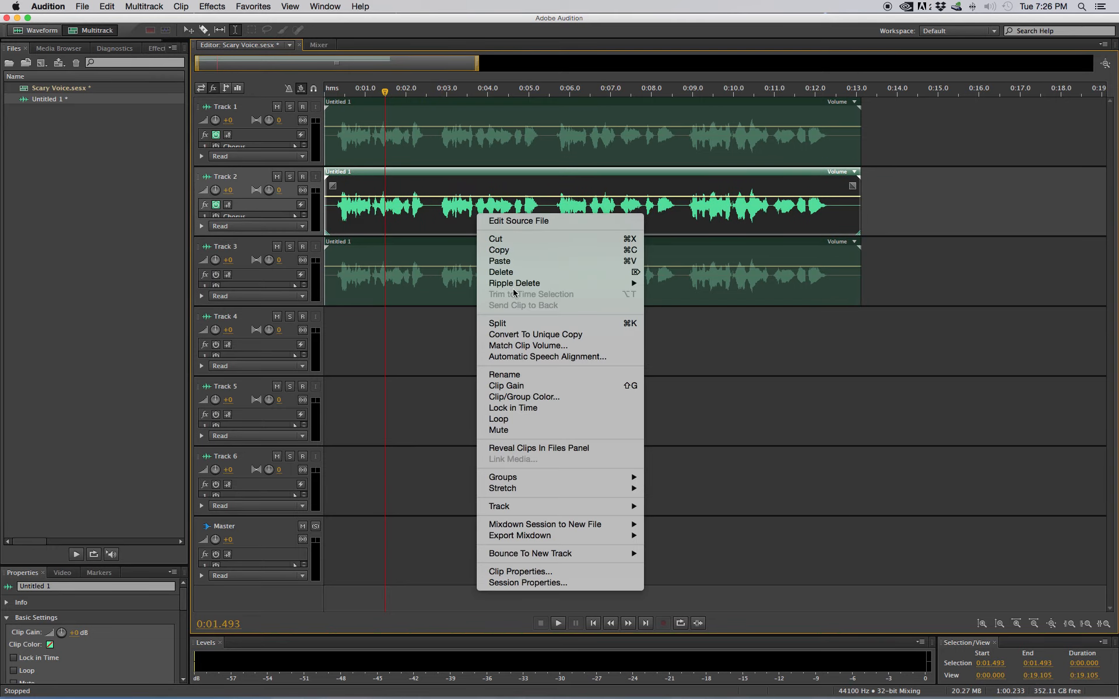
{"action": "left_click", "coordinate": [565, 335]}
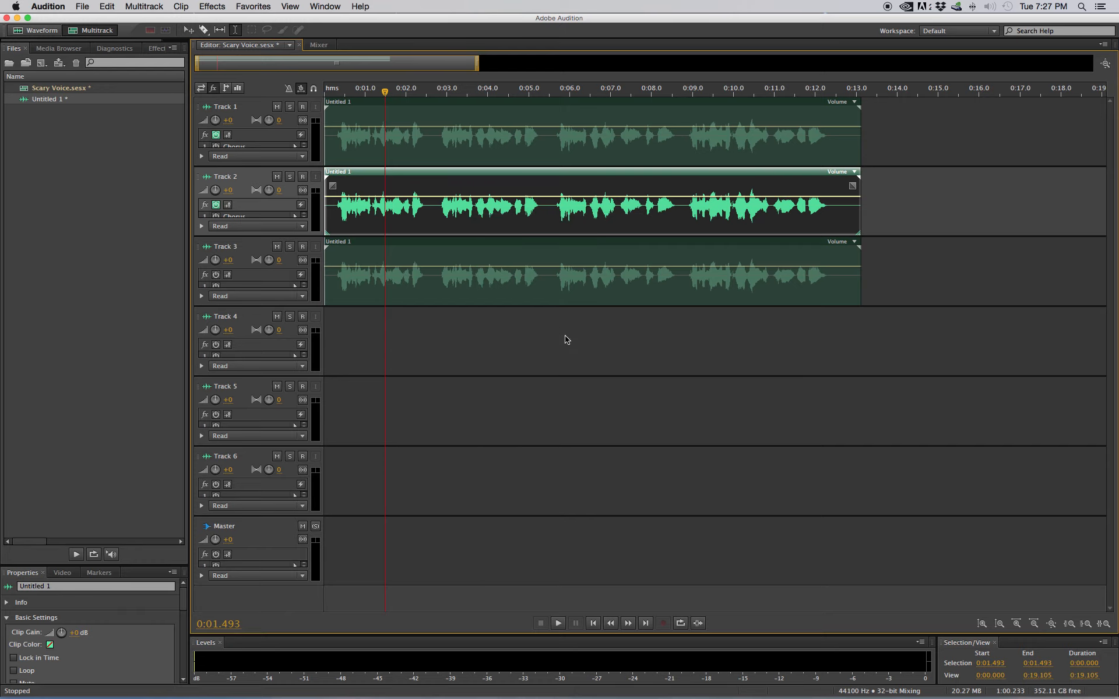
{"action": "left_click", "coordinate": [456, 283]}
{"action": "right_click", "coordinate": [489, 285]}
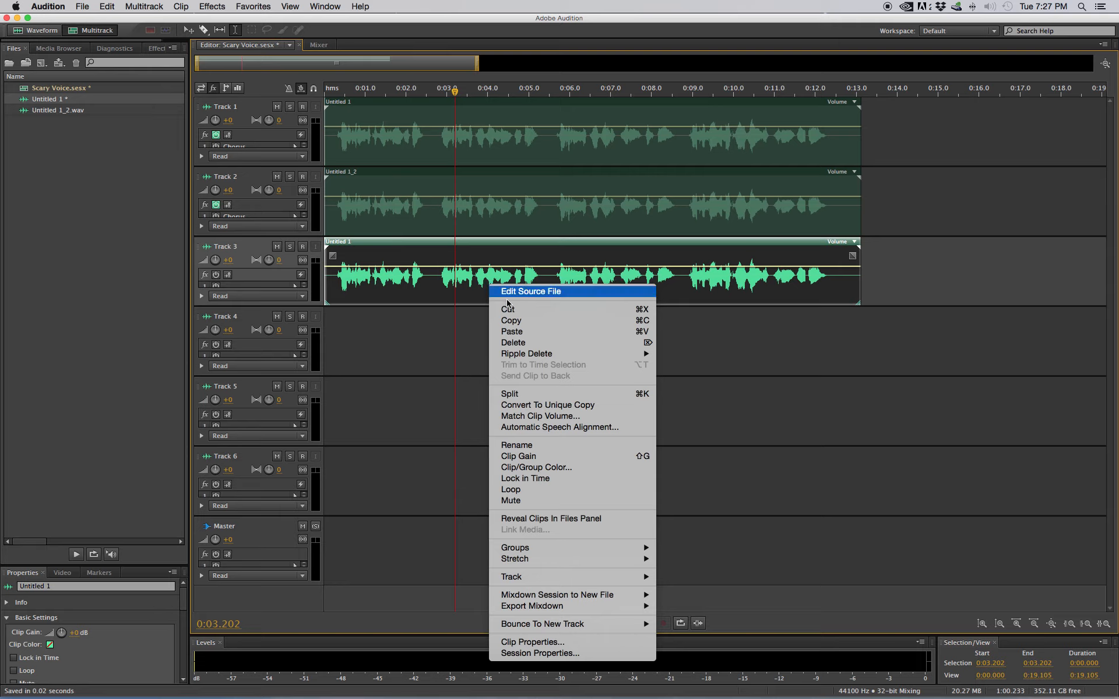
{"action": "left_click", "coordinate": [566, 406]}
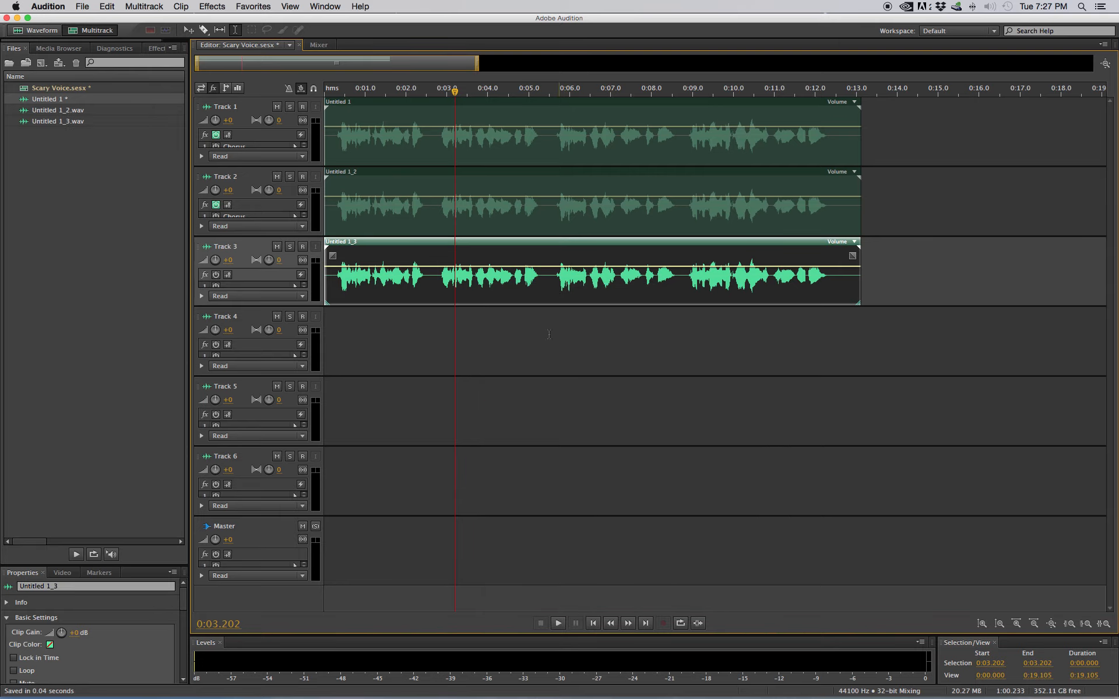
Open the Track 2 clip, Untitled 1_2, in the waveform editor and start the Stretch and Pitch effect on it
{"action": "left_click", "coordinate": [478, 217]}
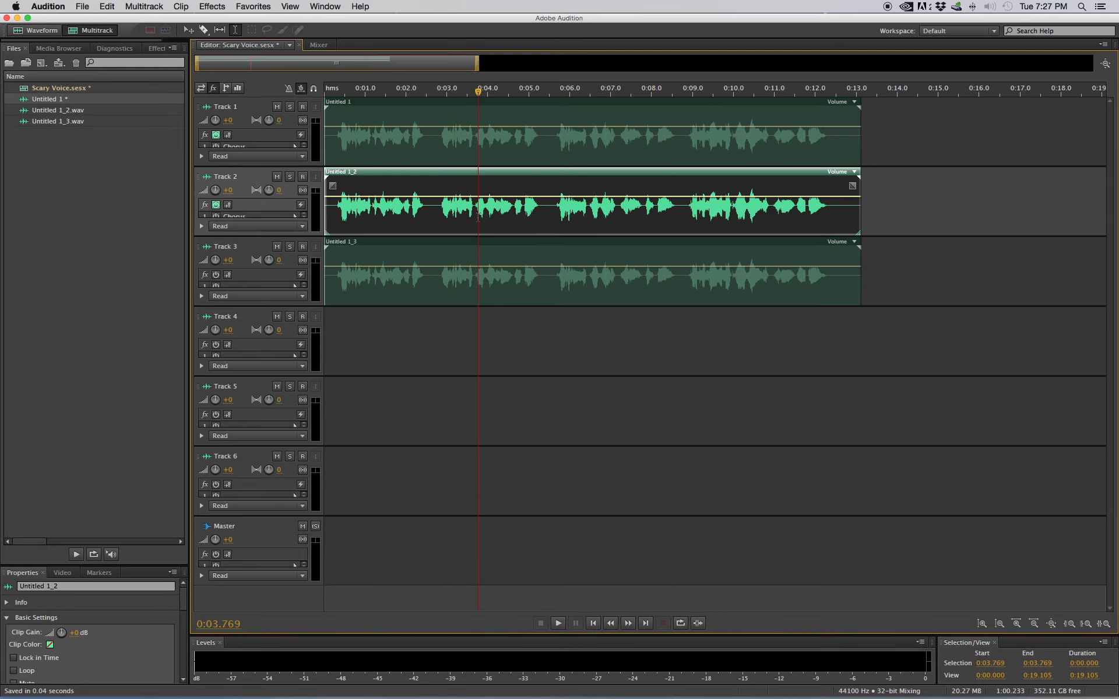
{"action": "double_click", "coordinate": [478, 217]}
{"action": "double_click", "coordinate": [479, 213]}
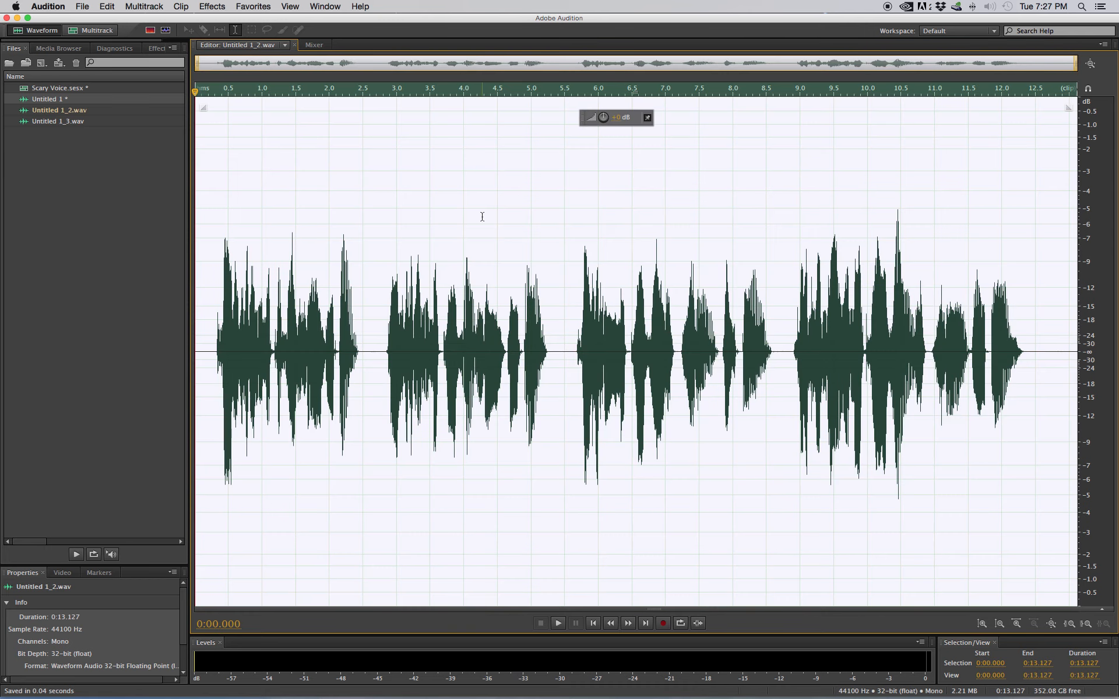
{"action": "left_click", "coordinate": [210, 6]}
{"action": "mouse_move", "coordinate": [355, 241]}
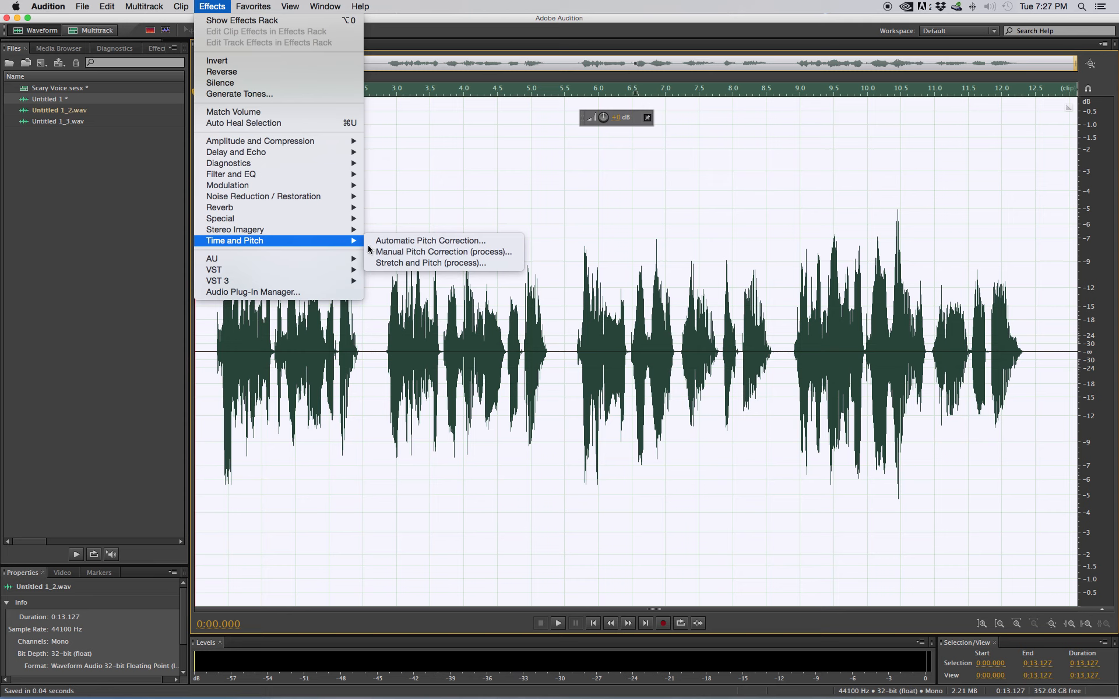
{"action": "left_click", "coordinate": [429, 263]}
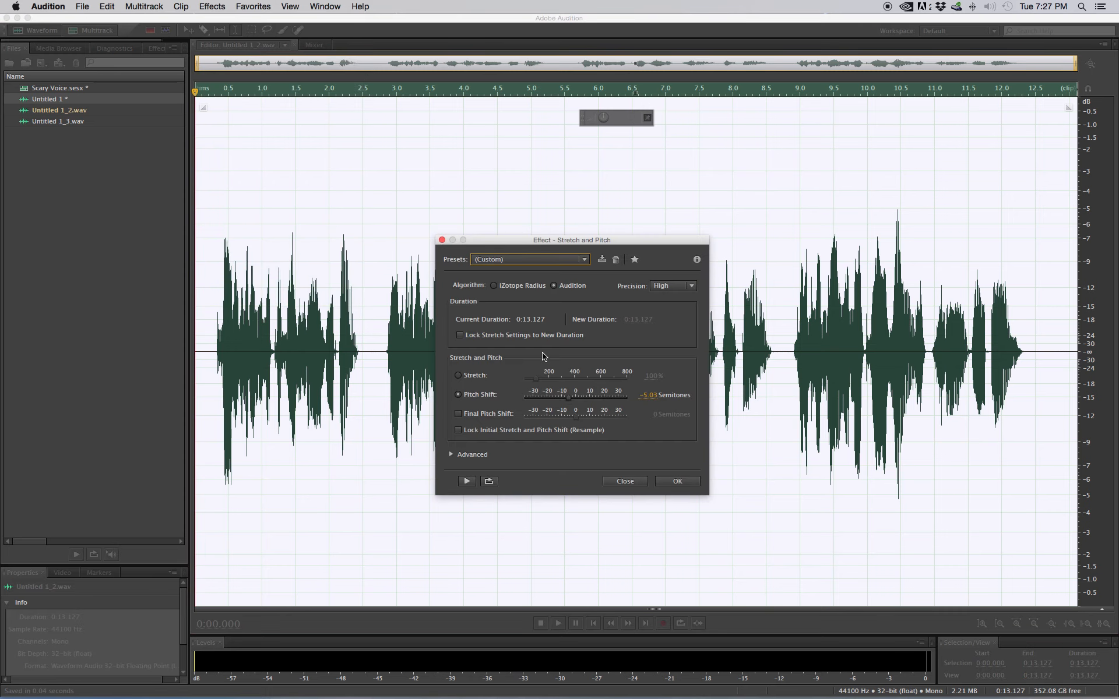
Preview Untitled 1_2 with the pitch shift set to -11.02 semitones
{"action": "left_click_drag", "start_coordinate": [568, 397], "coordinate": [560, 401]}
{"action": "left_click", "coordinate": [469, 483]}
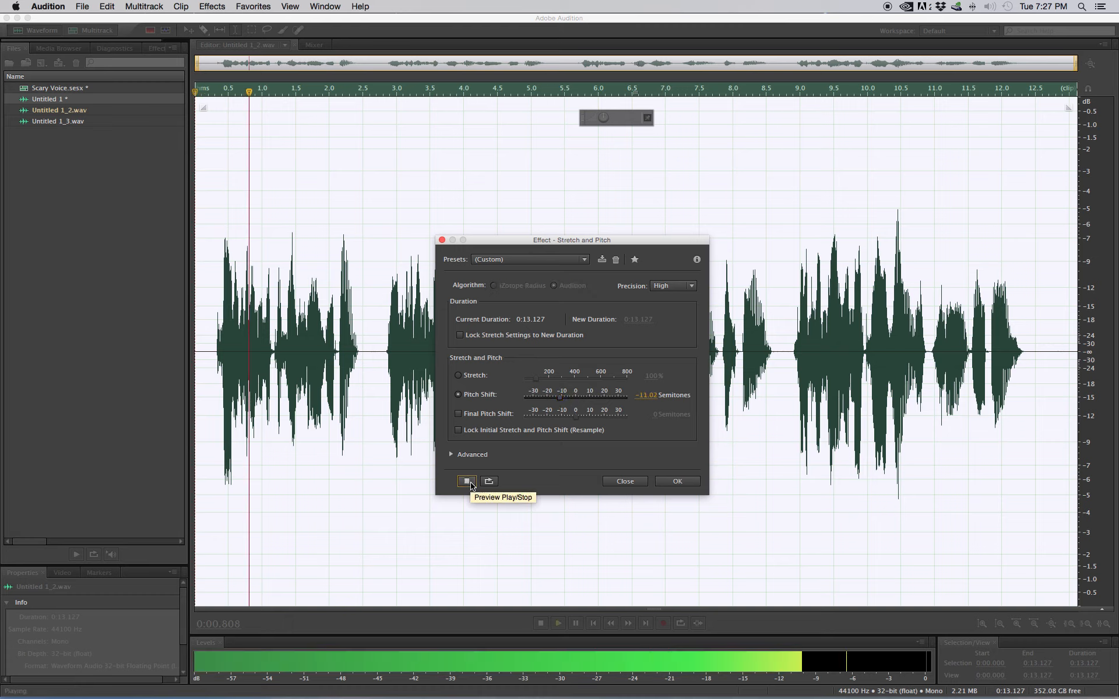
{"action": "left_click", "coordinate": [469, 483]}
Set the pitch shift of Untitled 1_2 to -6.17 semitones, preview it and apply the effect
{"action": "left_click_drag", "start_coordinate": [563, 401], "coordinate": [568, 399]}
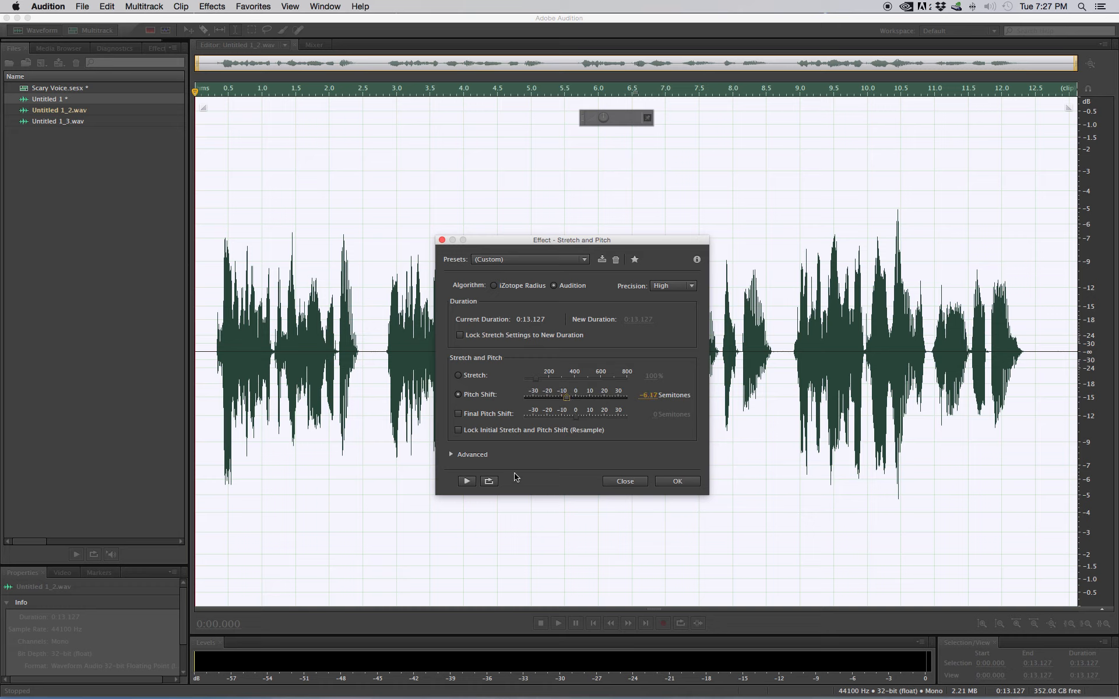
{"action": "left_click", "coordinate": [468, 482]}
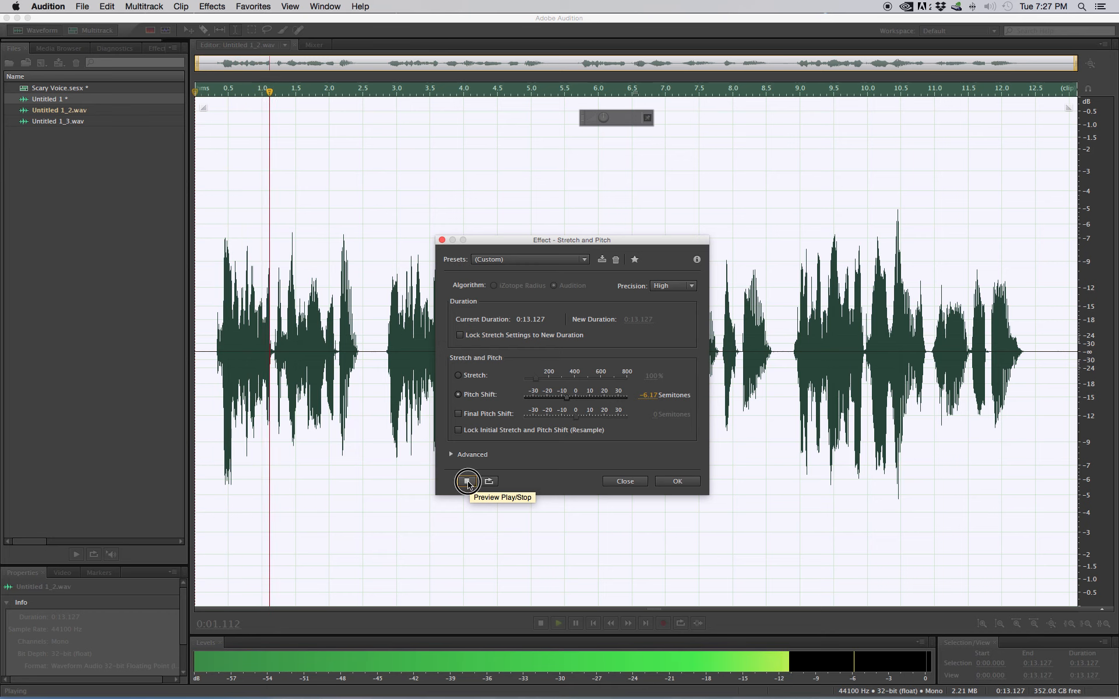
{"action": "left_click", "coordinate": [467, 481]}
{"action": "left_click", "coordinate": [670, 482]}
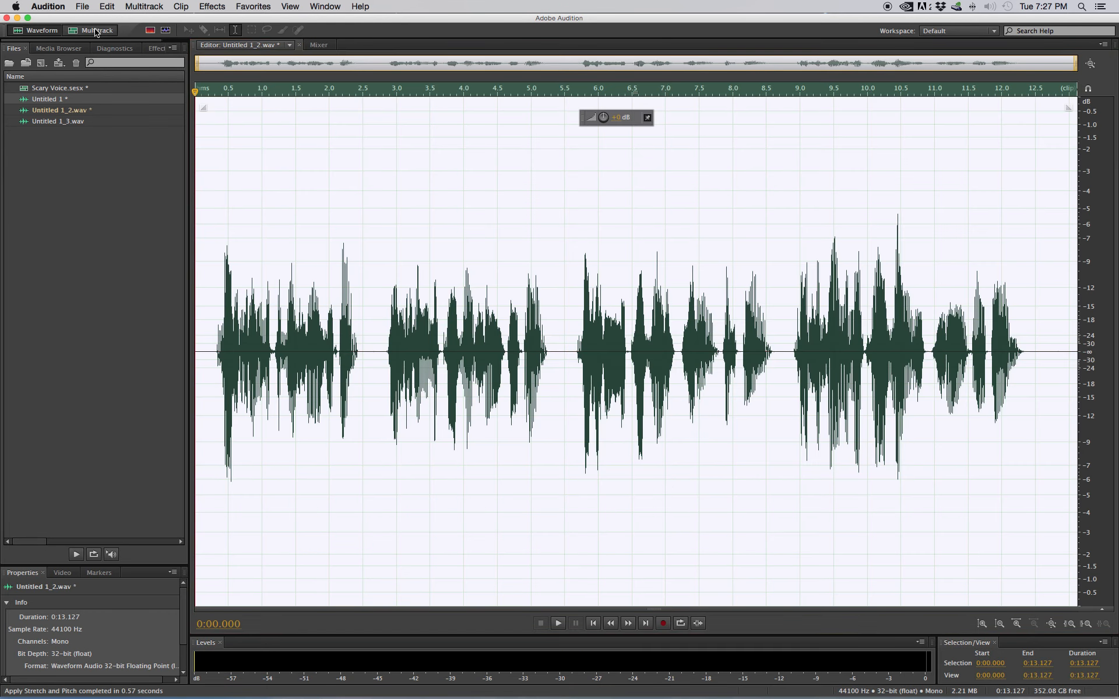
Open the Track 3 clip, Untitled 1_3, in the waveform editor and start the Stretch and Pitch effect on it
{"action": "left_click", "coordinate": [96, 32]}
{"action": "left_click", "coordinate": [476, 284]}
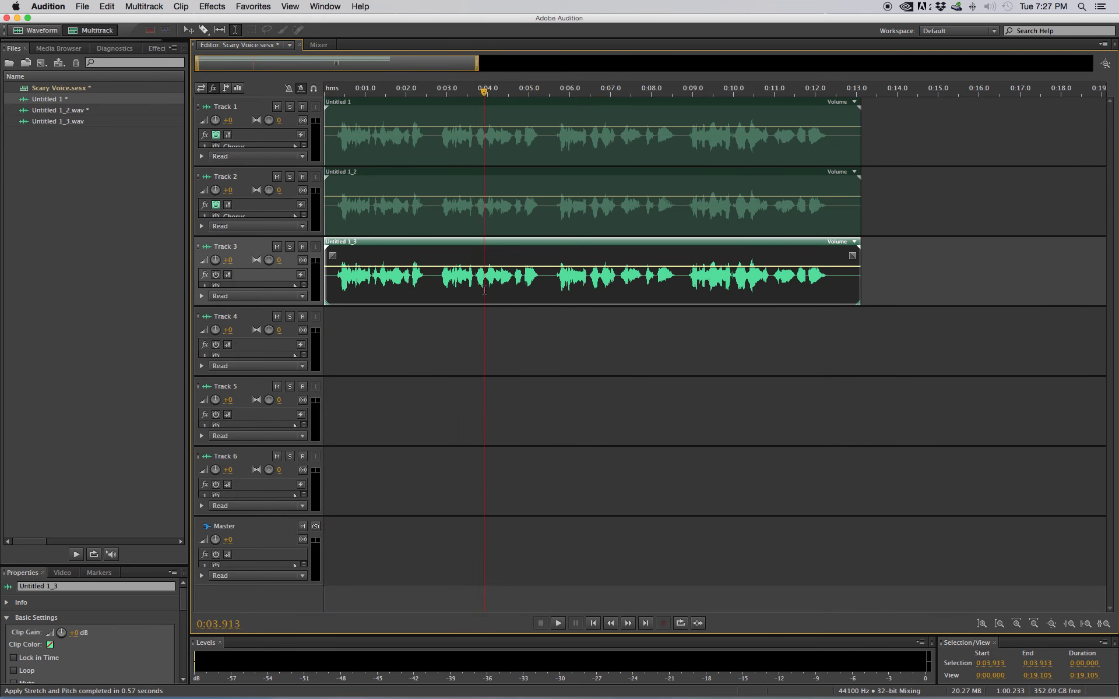
{"action": "double_click", "coordinate": [484, 292]}
{"action": "left_click", "coordinate": [186, 6]}
{"action": "mouse_move", "coordinate": [211, 6]}
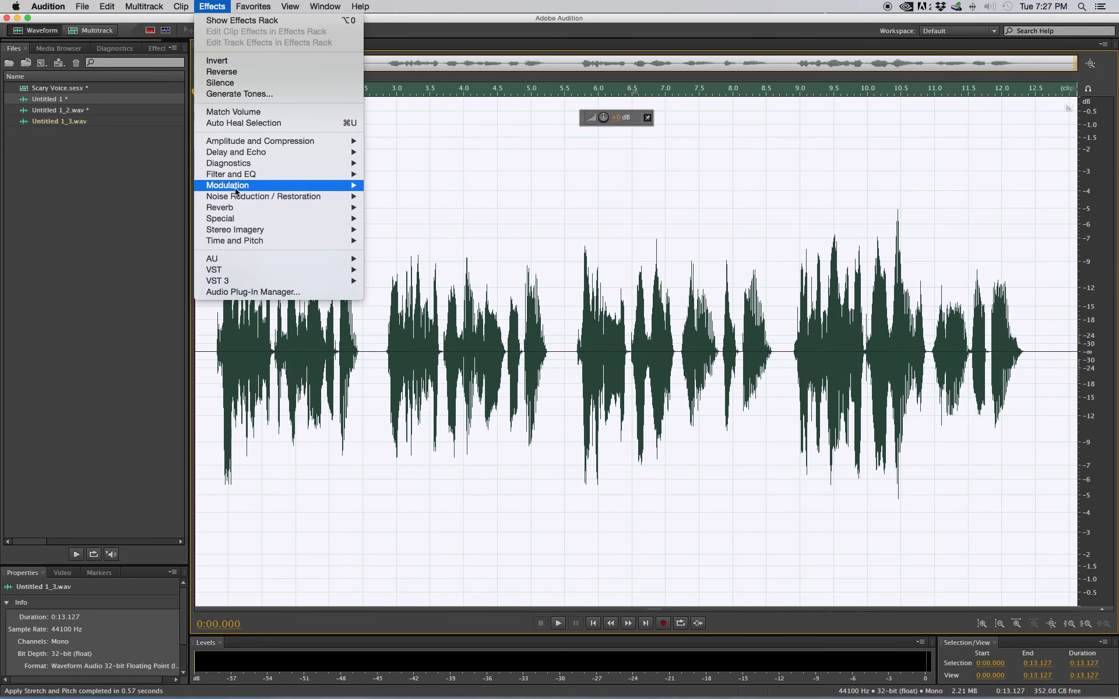
{"action": "mouse_move", "coordinate": [262, 242]}
{"action": "left_click", "coordinate": [451, 267]}
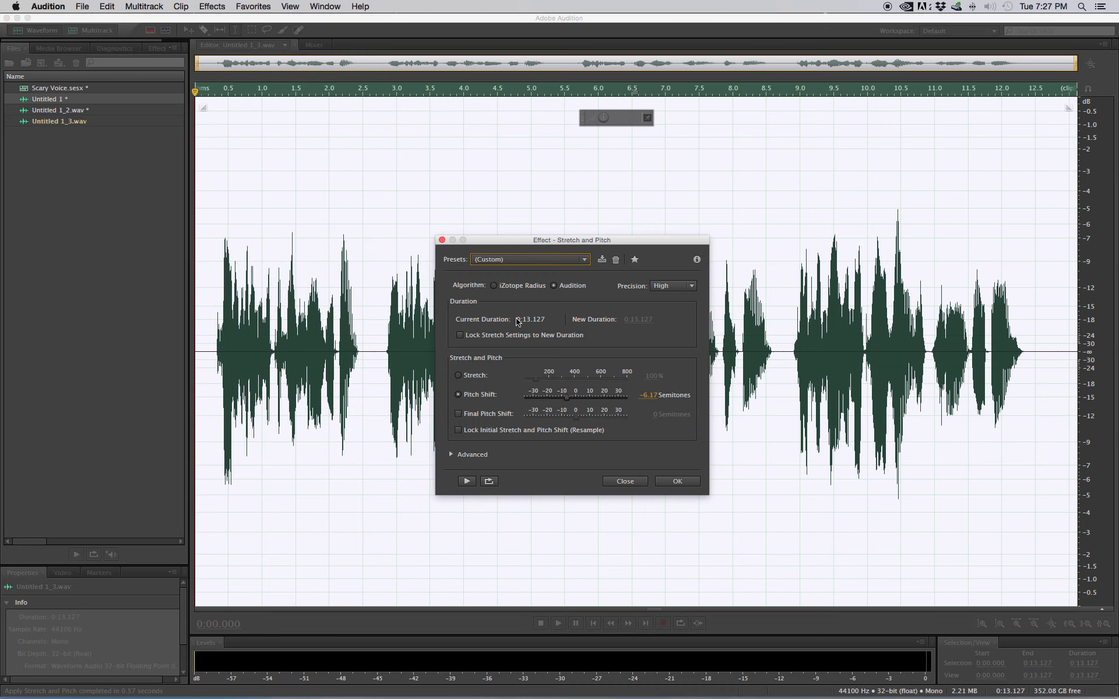
Set the pitch shift of Untitled 1_3 to -9.62 semitones, preview it and apply the effect
{"action": "left_click", "coordinate": [567, 403]}
{"action": "left_click_drag", "start_coordinate": [567, 402], "coordinate": [563, 402]}
{"action": "left_click", "coordinate": [467, 480]}
{"action": "left_click", "coordinate": [677, 480]}
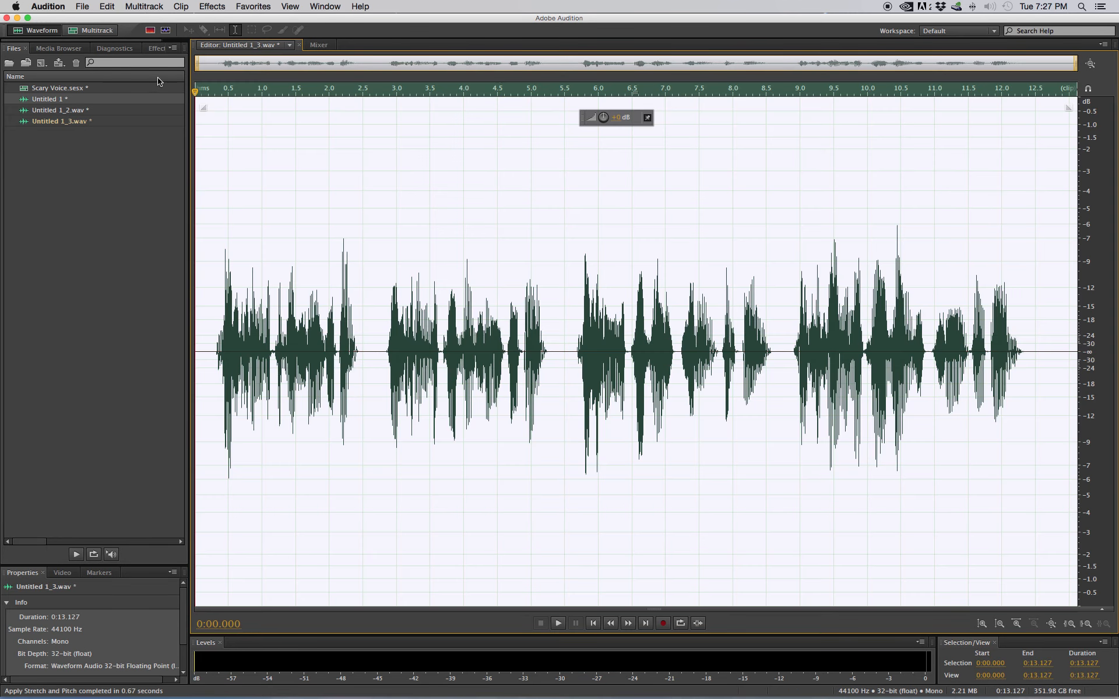
Return to the multitrack session and play the three layered voice tracks from the start
{"action": "left_click", "coordinate": [92, 30]}
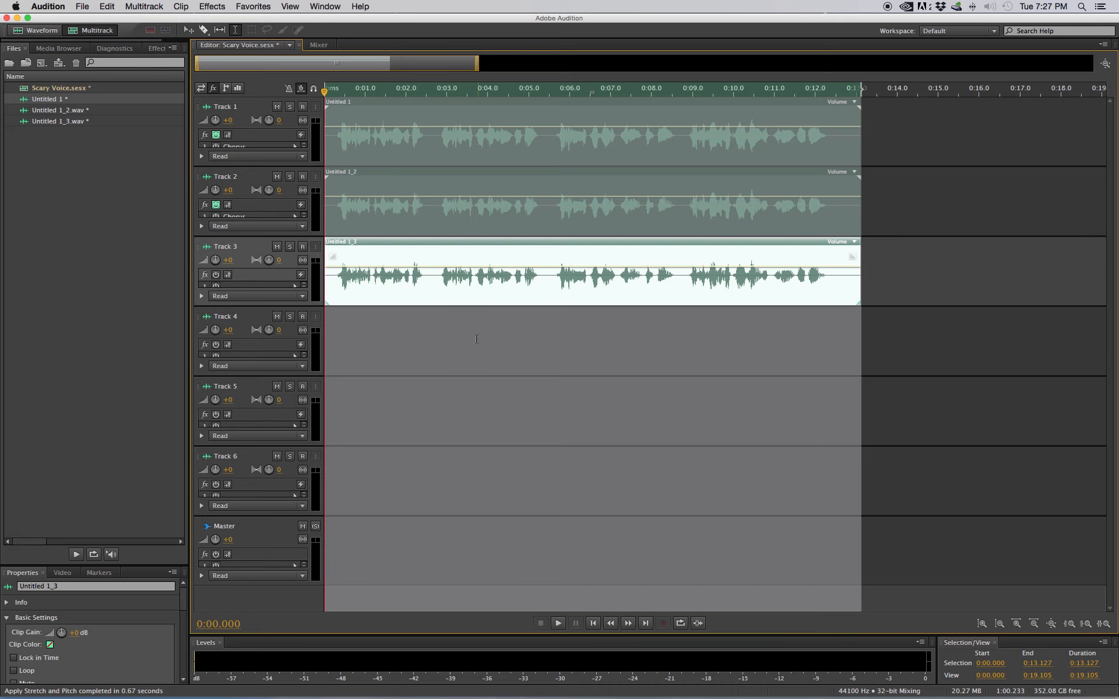
{"action": "left_click", "coordinate": [476, 339]}
{"action": "key", "text": "space"}
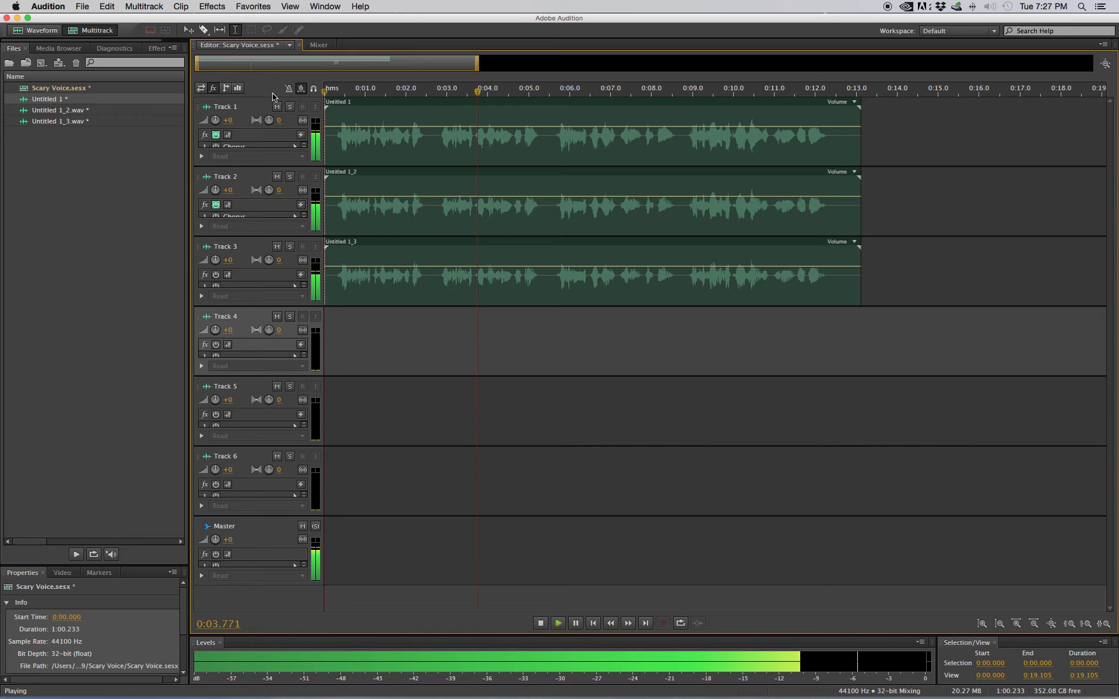
{"action": "key", "text": "space"}
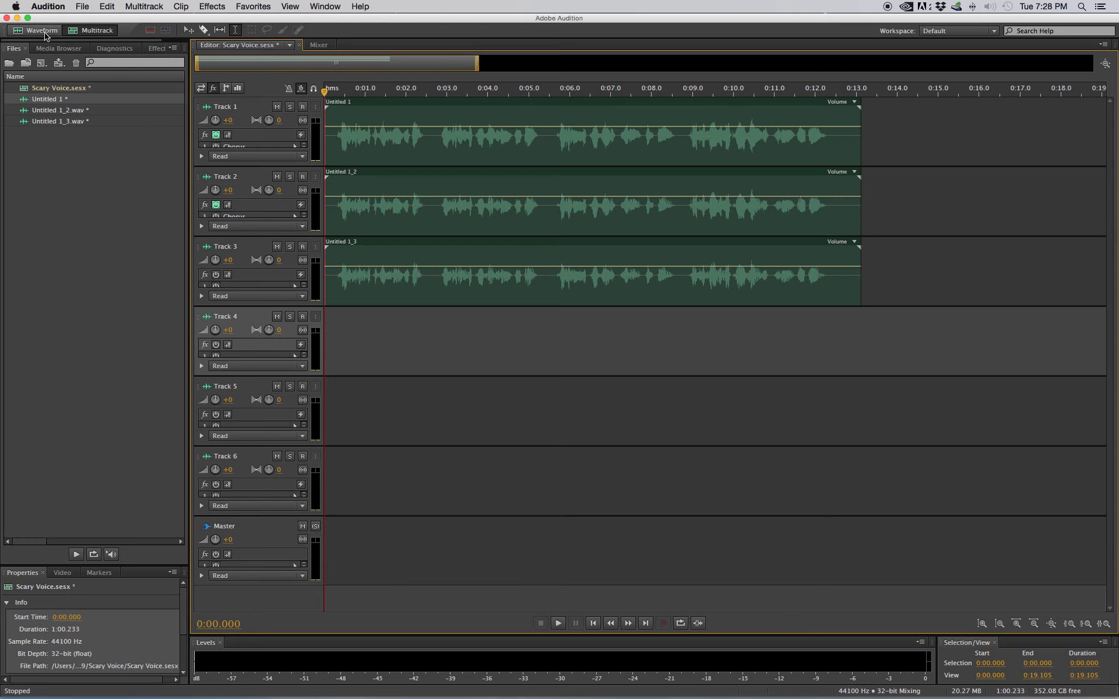
Open the Untitled 1 recording in the waveform editor and undo its last edit
{"action": "double_click", "coordinate": [85, 120]}
{"action": "double_click", "coordinate": [56, 101]}
{"action": "left_click", "coordinate": [483, 212]}
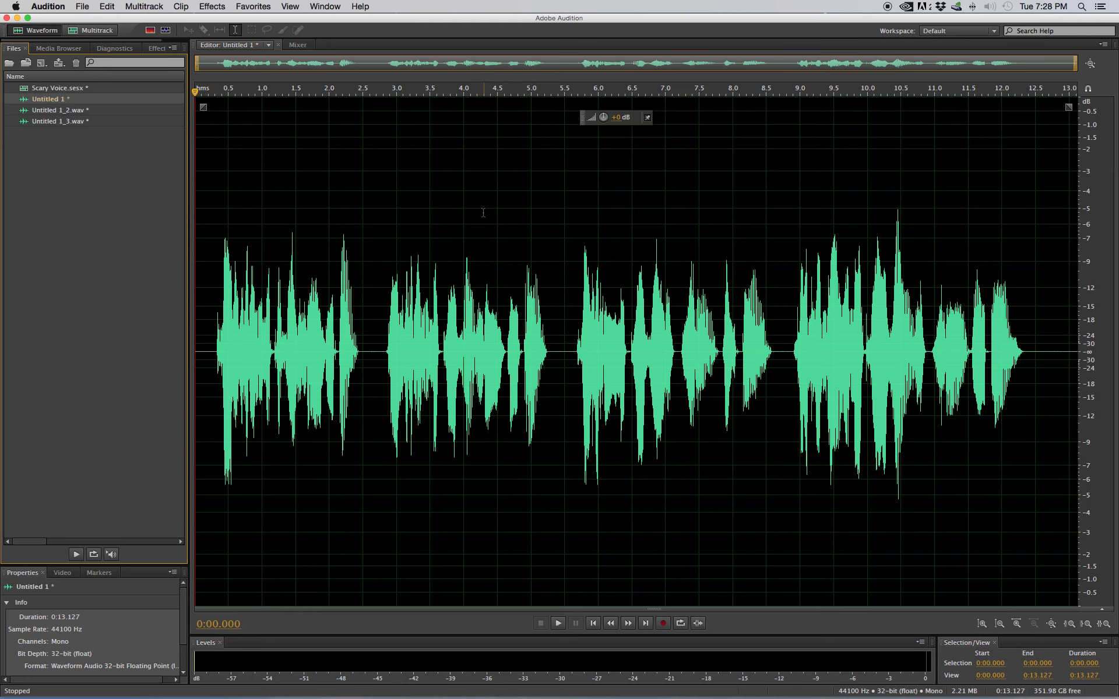
{"action": "key", "text": "super+a"}
{"action": "key", "text": "super+z"}
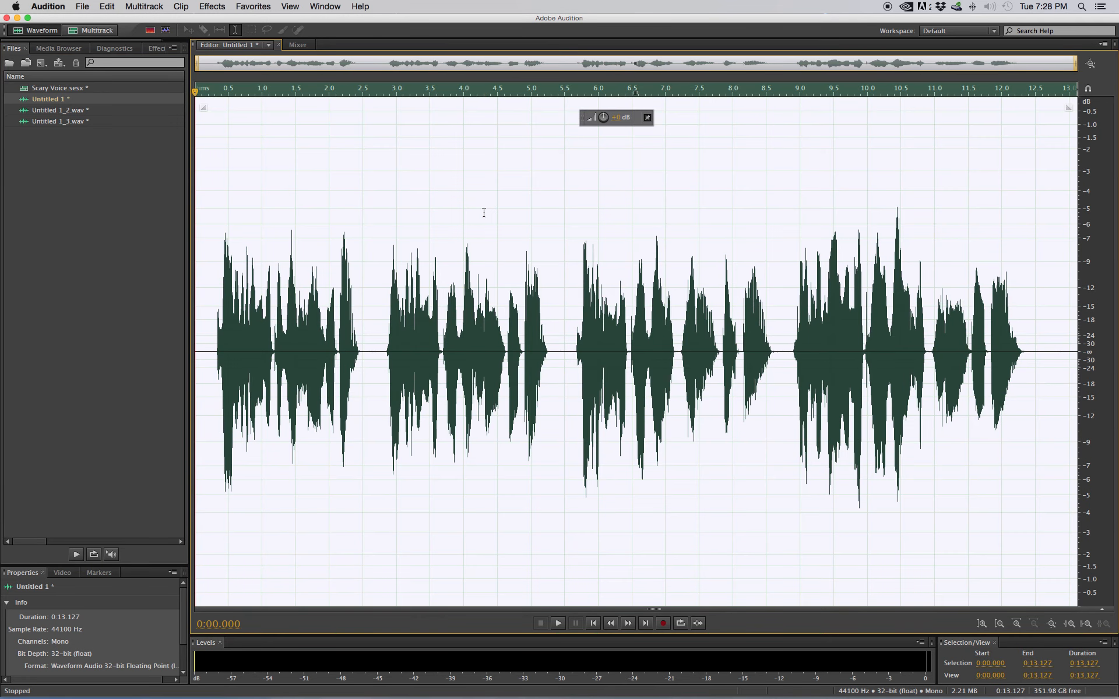
Play Untitled 1 from about 2.7 seconds to hear the unpitched voice
{"action": "left_click", "coordinate": [376, 295]}
{"action": "key", "text": "space"}
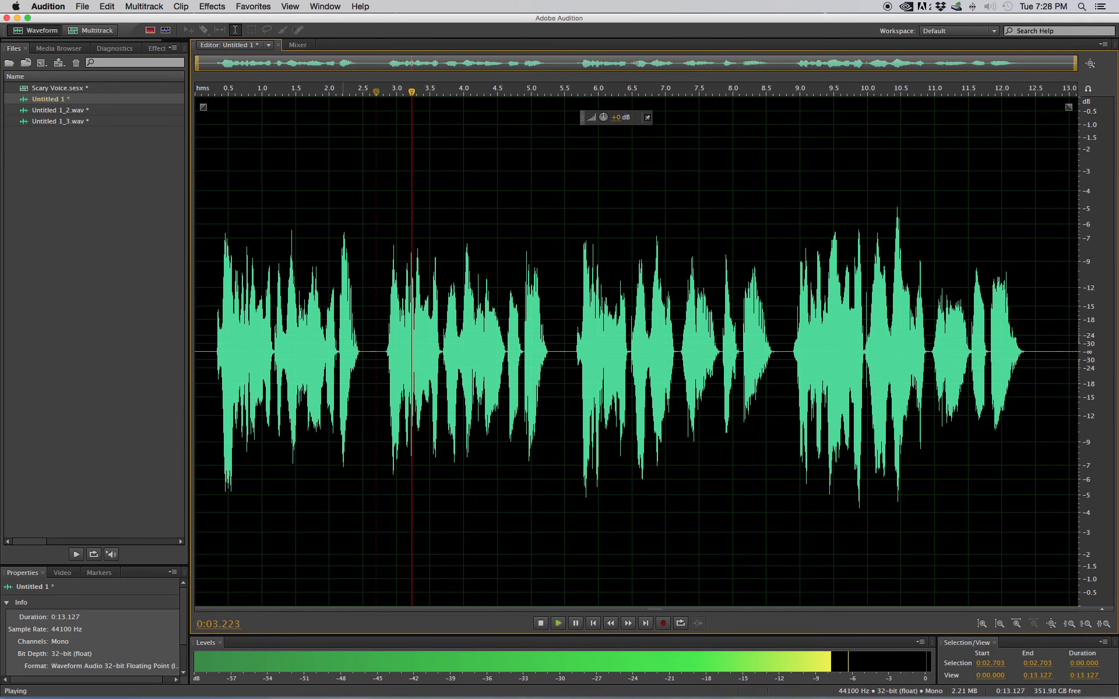
{"action": "key", "text": "space"}
Select the whole Untitled 1 recording and start the Stretch and Pitch effect on it
{"action": "left_click", "coordinate": [207, 305]}
{"action": "key", "text": "super+a"}
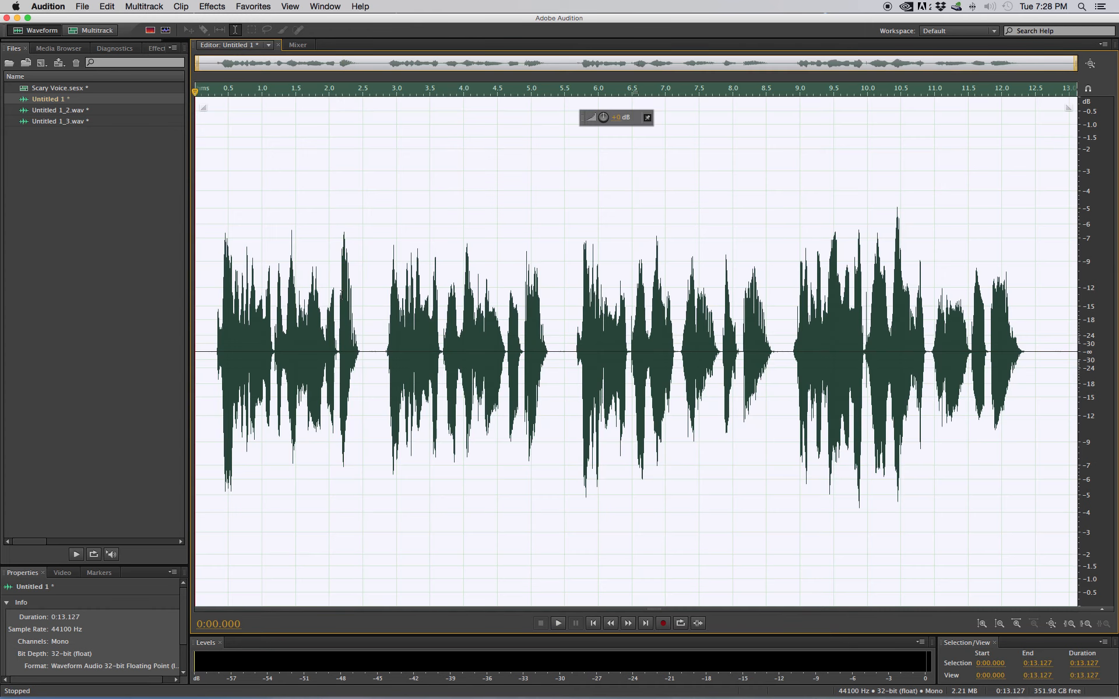
{"action": "left_click", "coordinate": [212, 6]}
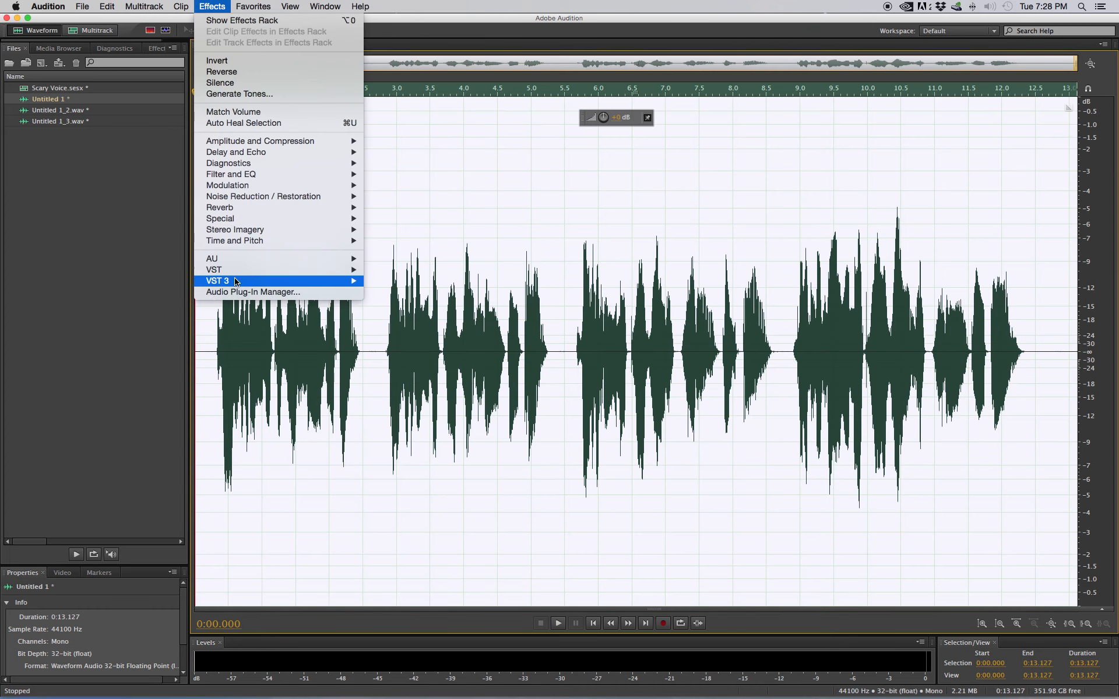
{"action": "mouse_move", "coordinate": [285, 245]}
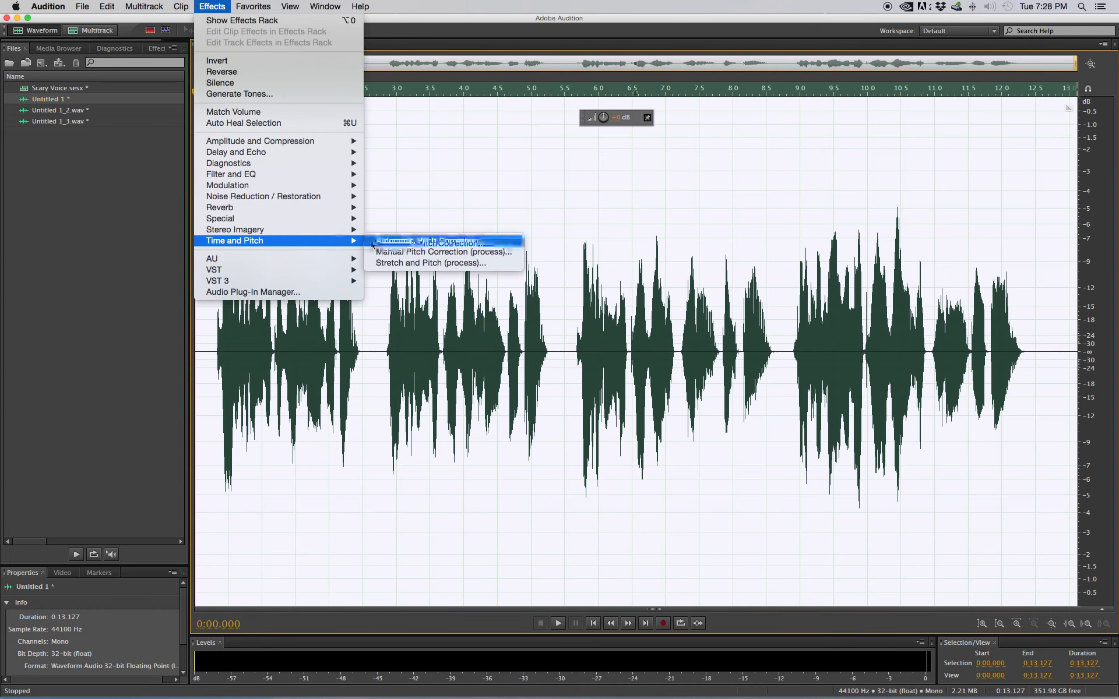
{"action": "left_click", "coordinate": [463, 265]}
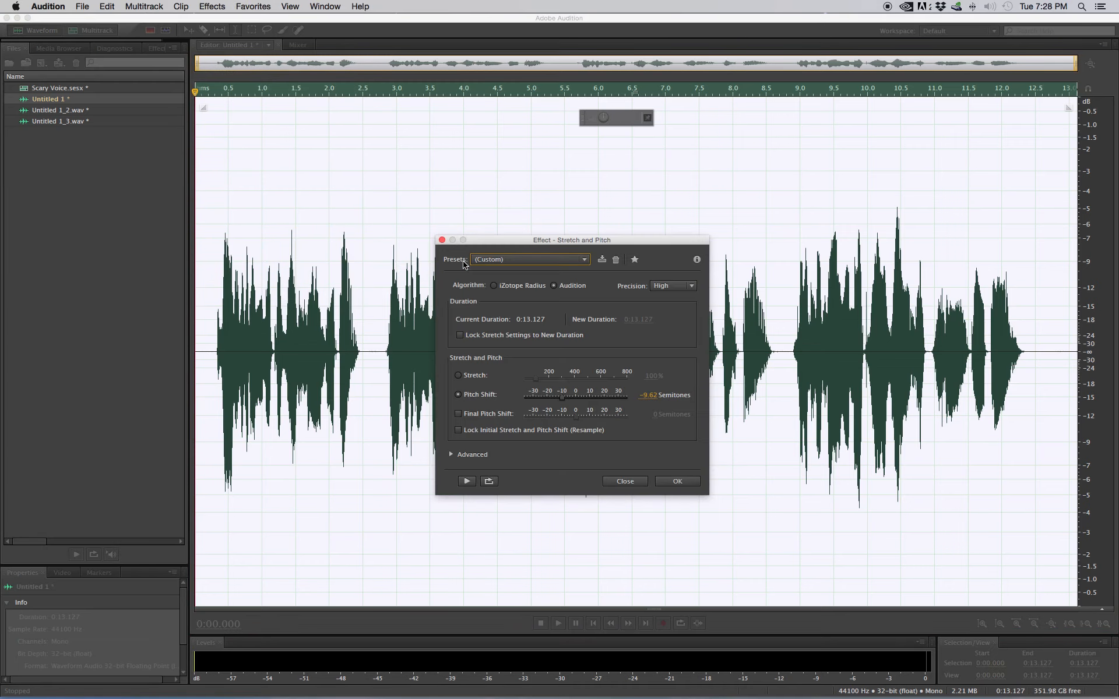
Preview the Cutting Power preset with the Audition algorithm on the whole recording and close the effect without applying it
{"action": "left_click", "coordinate": [519, 263]}
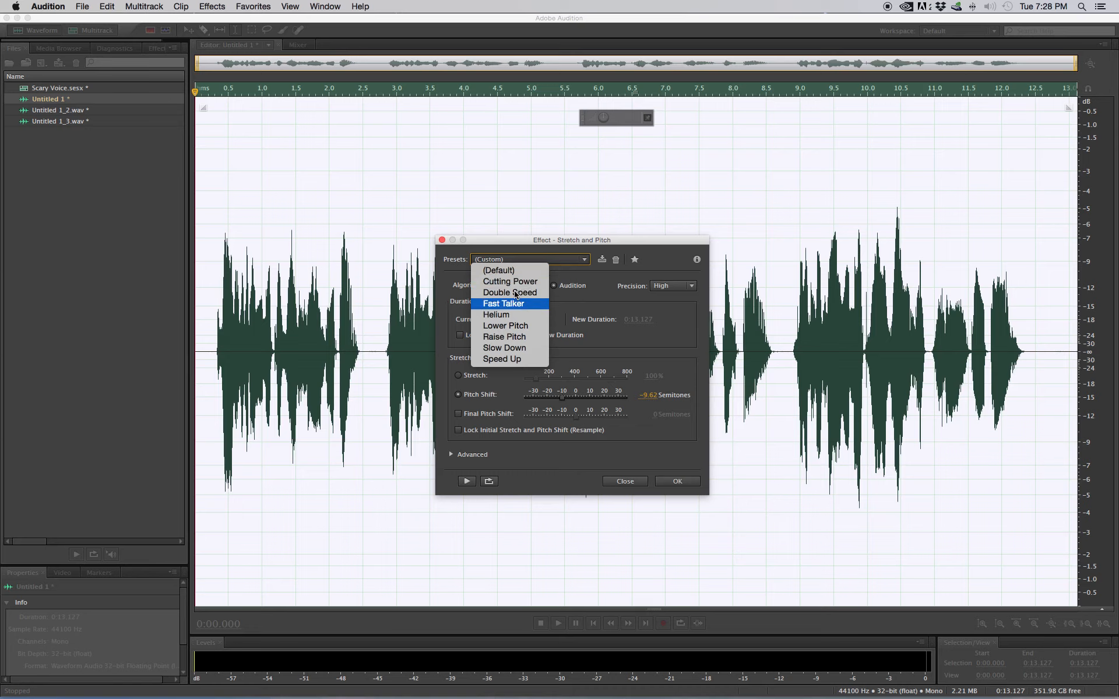
{"action": "left_click", "coordinate": [517, 282]}
{"action": "left_click", "coordinate": [554, 286]}
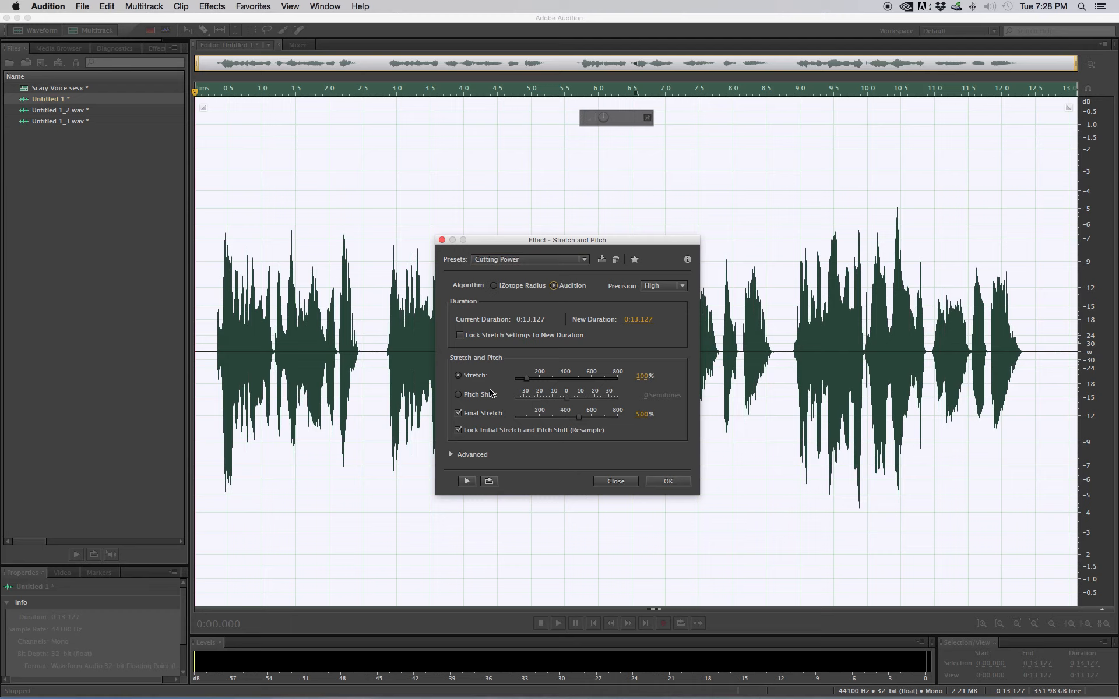
{"action": "left_click", "coordinate": [468, 483]}
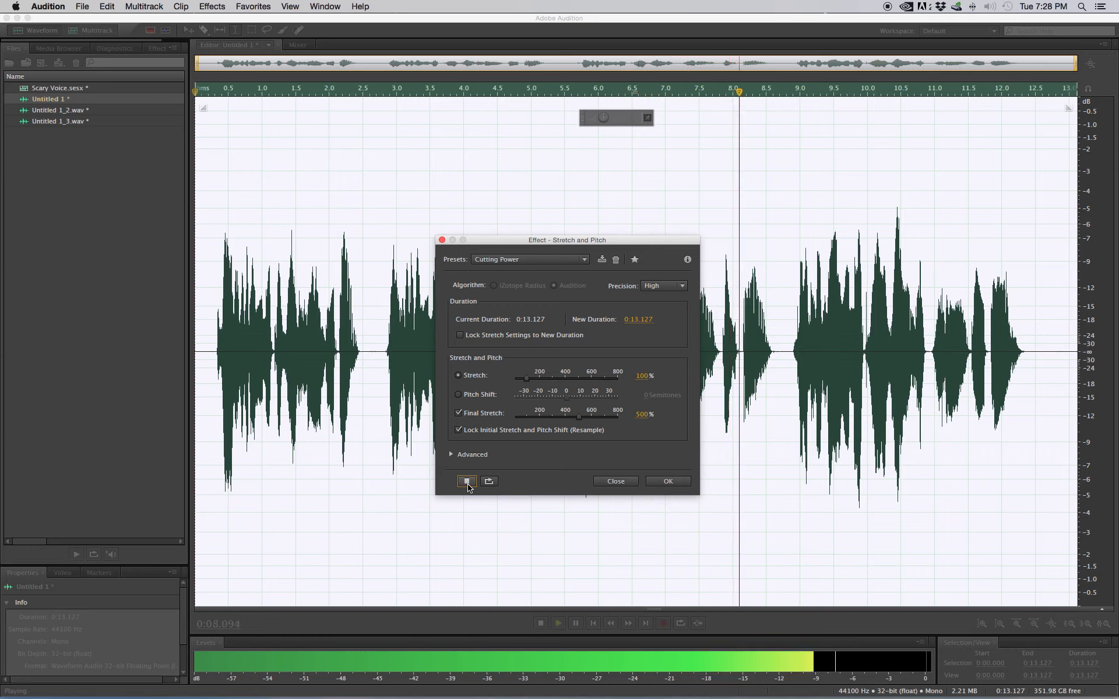
{"action": "left_click", "coordinate": [467, 483]}
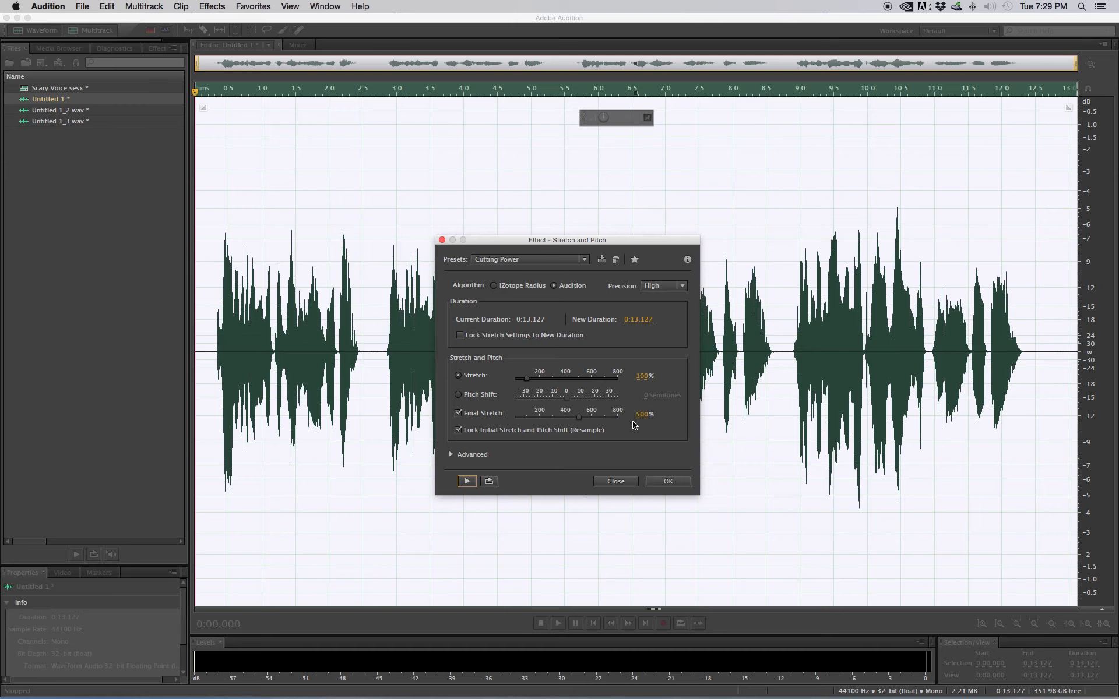
{"action": "left_click", "coordinate": [595, 484]}
Play the last phrase of Untitled 1 from about 8.87 seconds
{"action": "left_click", "coordinate": [393, 424]}
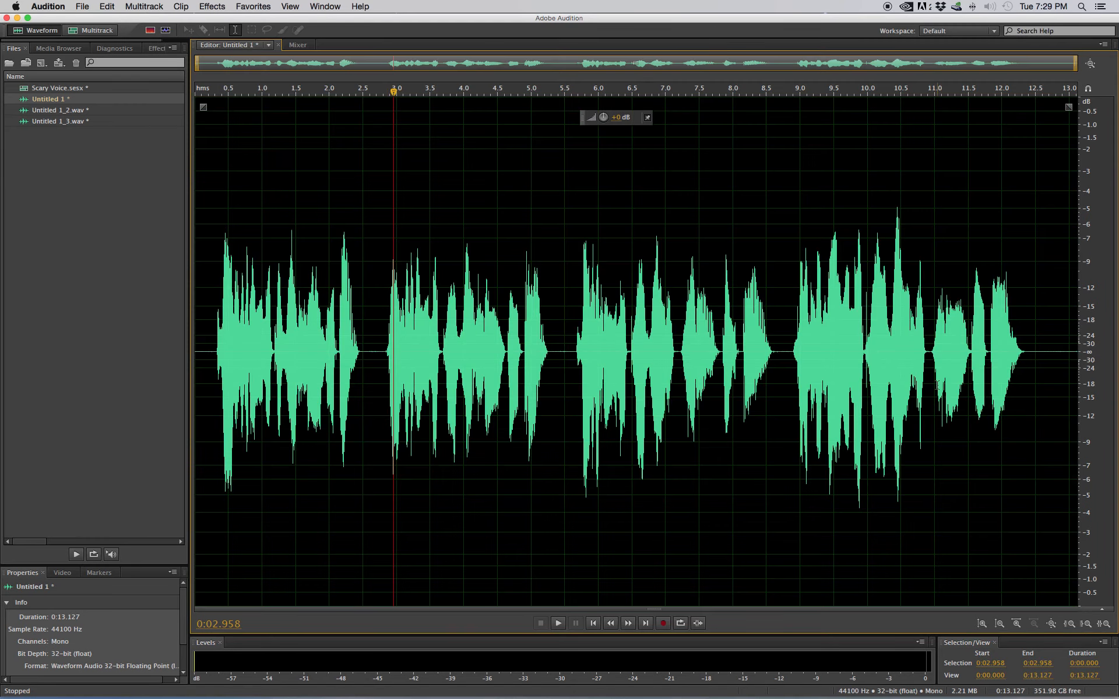
{"action": "left_click", "coordinate": [790, 351]}
{"action": "key", "text": "space"}
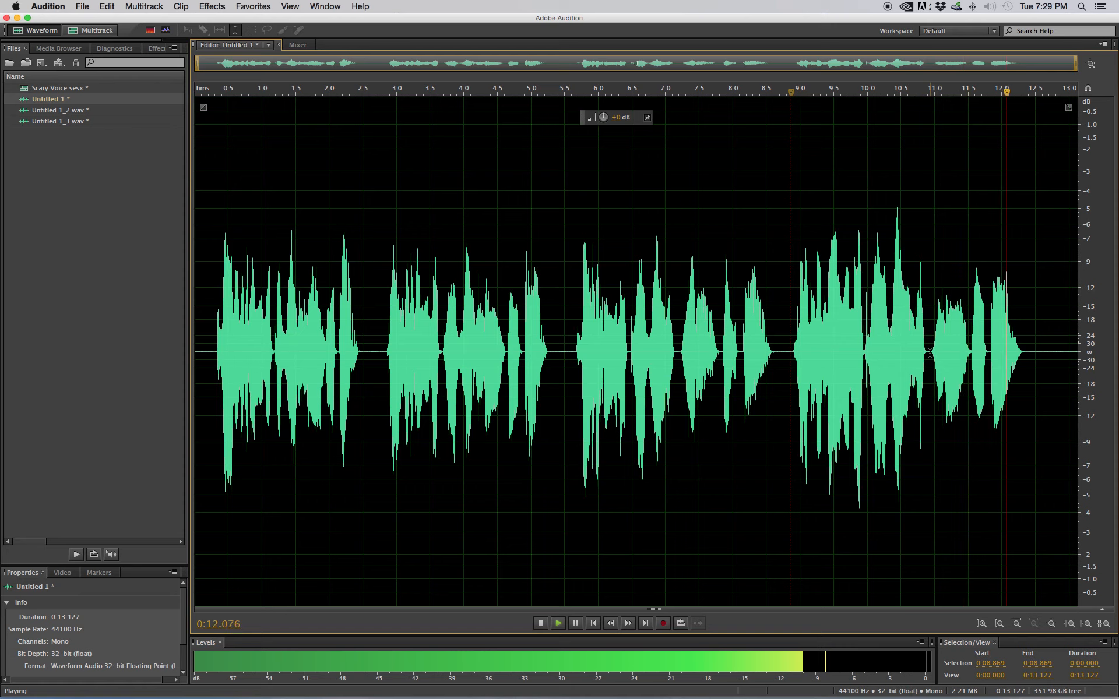
Select the closing words from 0:10.930 to 0:12.446 and apply Stretch and Pitch with the Cutting Power preset
{"action": "left_click_drag", "start_coordinate": [930, 353], "coordinate": [1031, 354]}
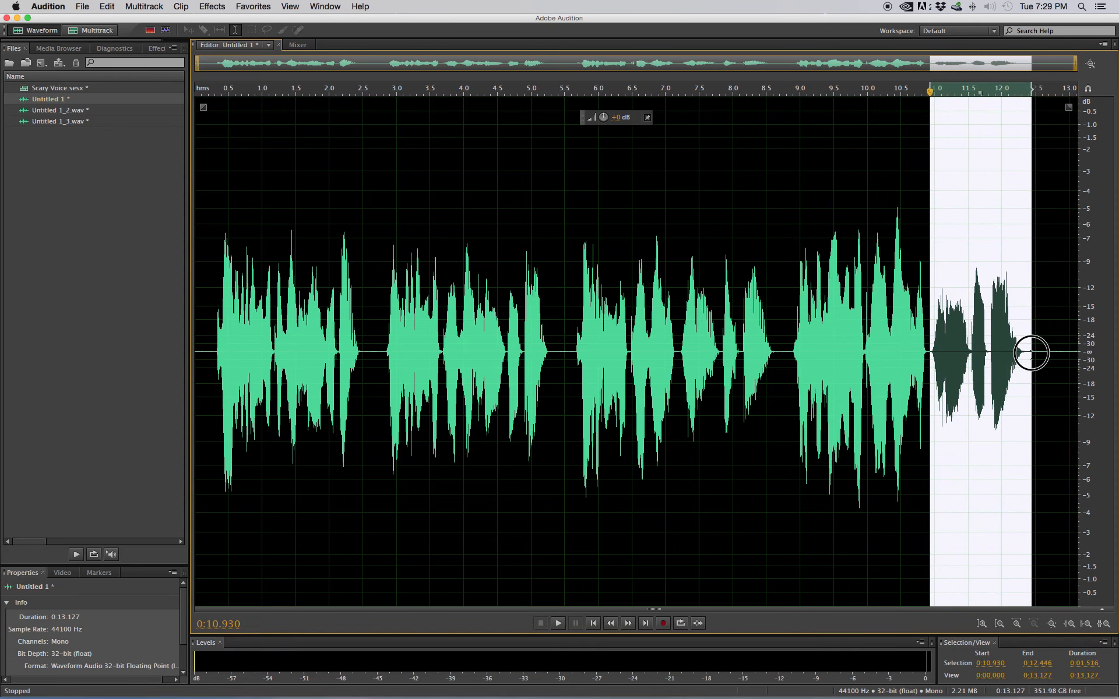
{"action": "left_click", "coordinate": [242, 6]}
{"action": "mouse_move", "coordinate": [181, 6]}
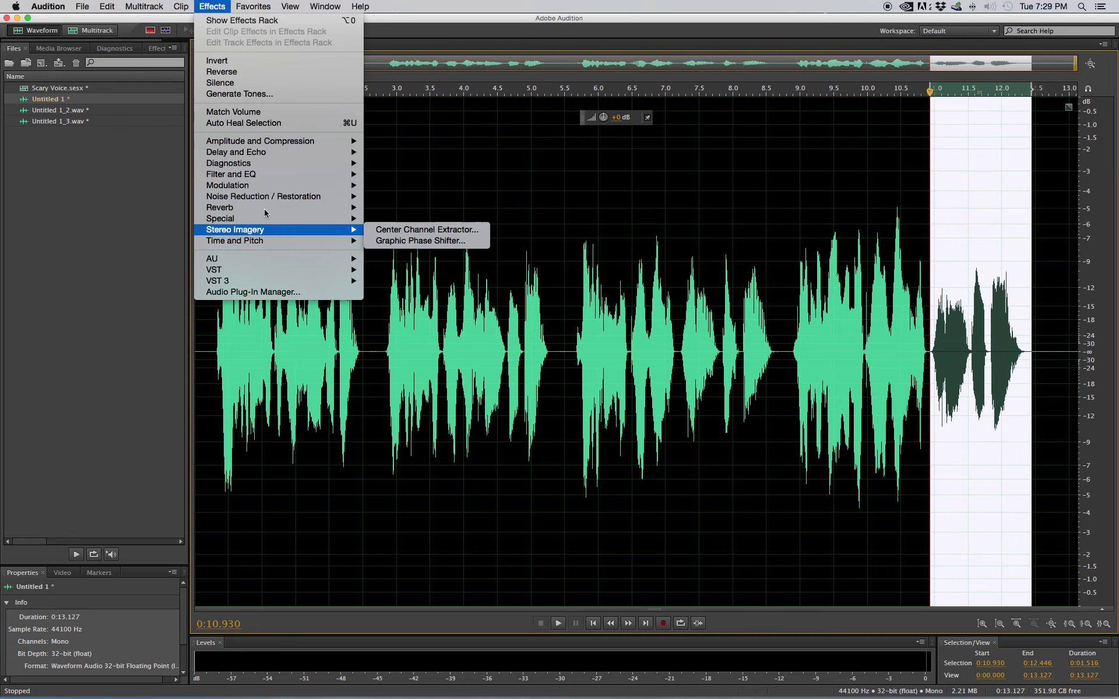
{"action": "mouse_move", "coordinate": [349, 243]}
{"action": "left_click", "coordinate": [468, 263]}
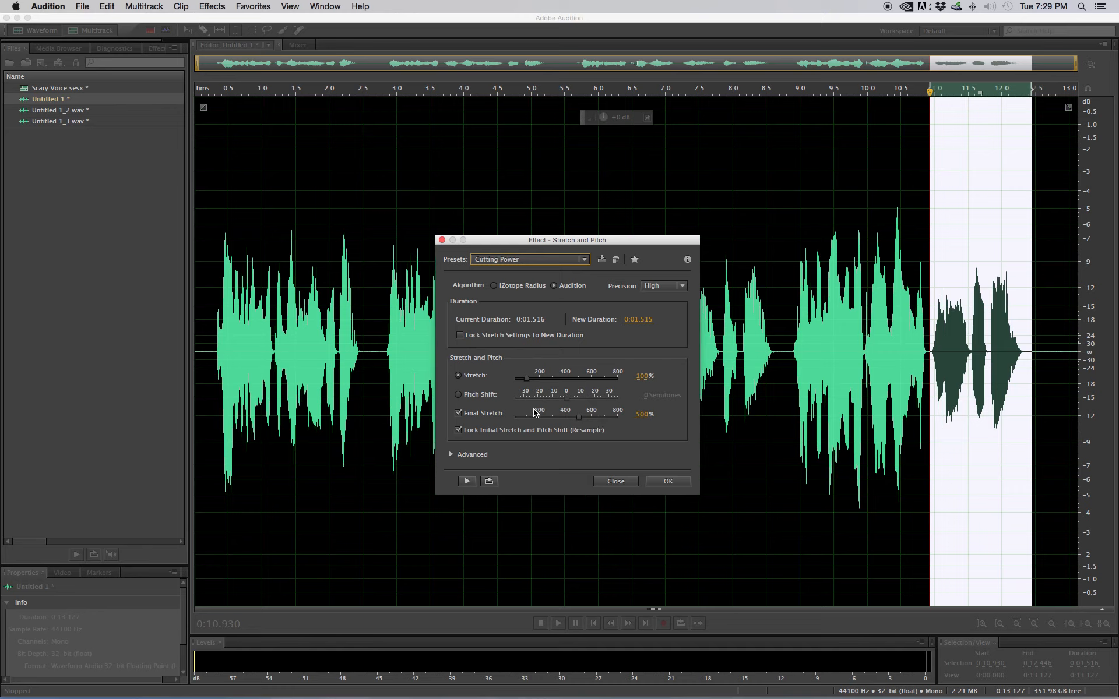
{"action": "left_click", "coordinate": [470, 482]}
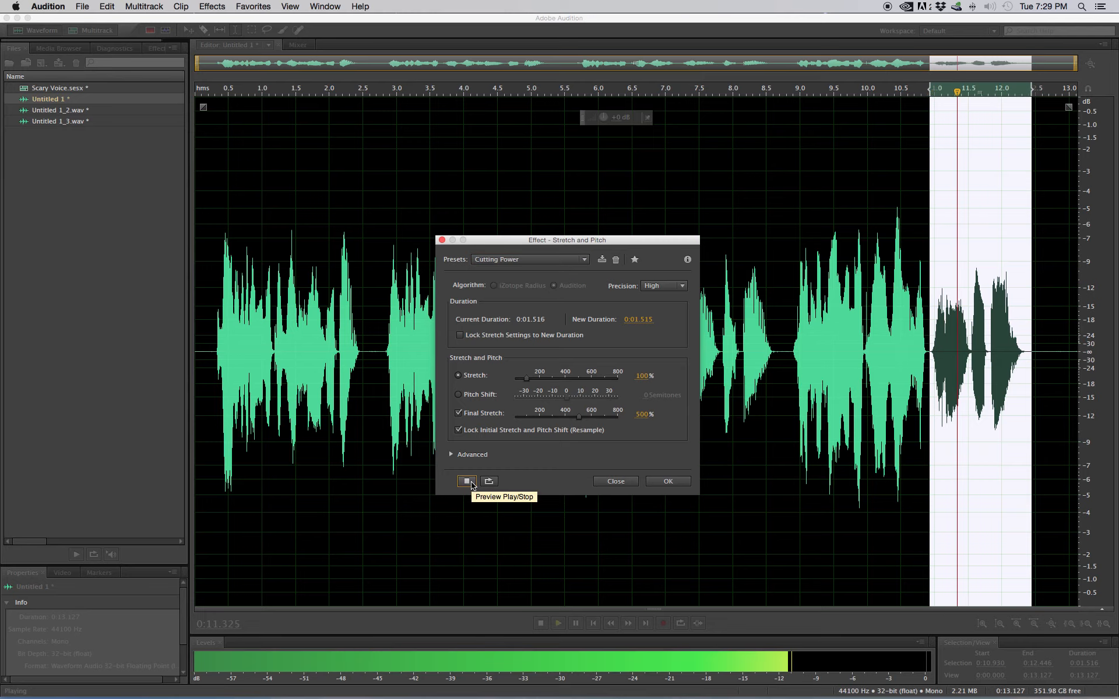
{"action": "left_click", "coordinate": [669, 481]}
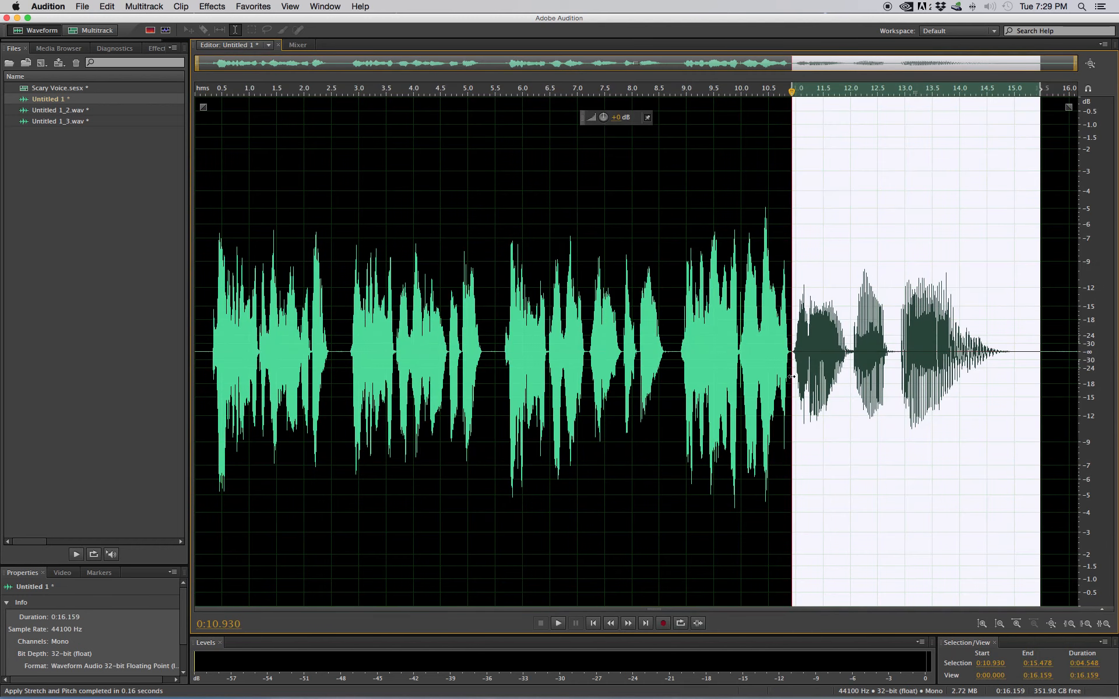
Play the last phrase with its stretched ending from about 8.85 seconds and undo the Stretch and Pitch effect
{"action": "left_click", "coordinate": [678, 346]}
{"action": "key", "text": "space"}
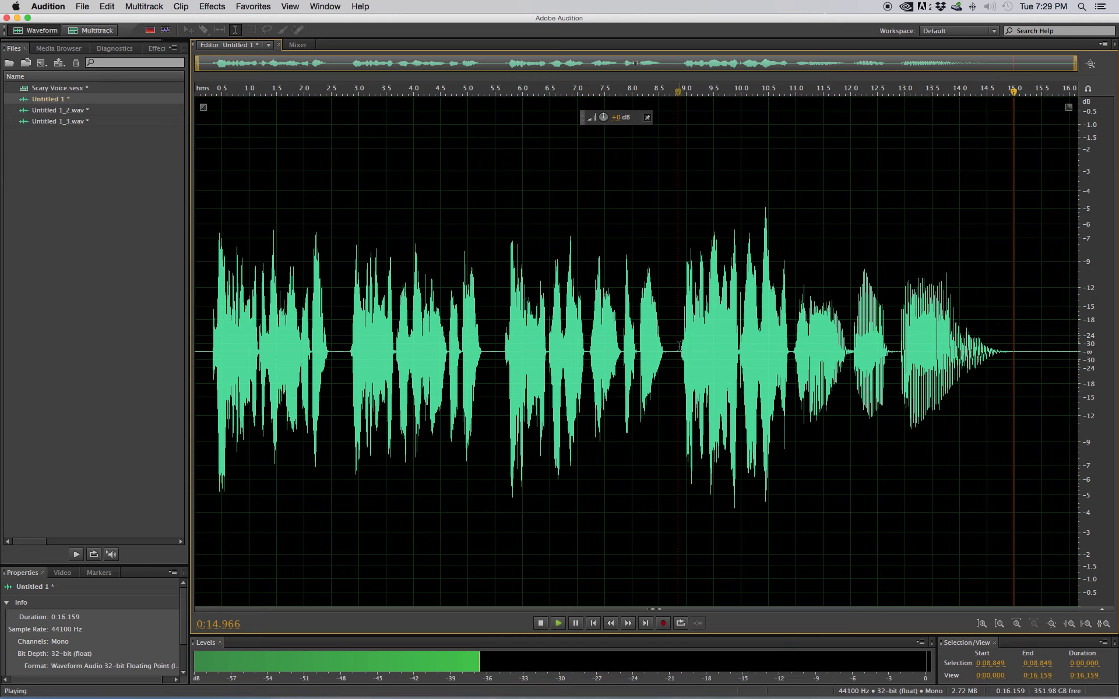
{"action": "key", "text": "space"}
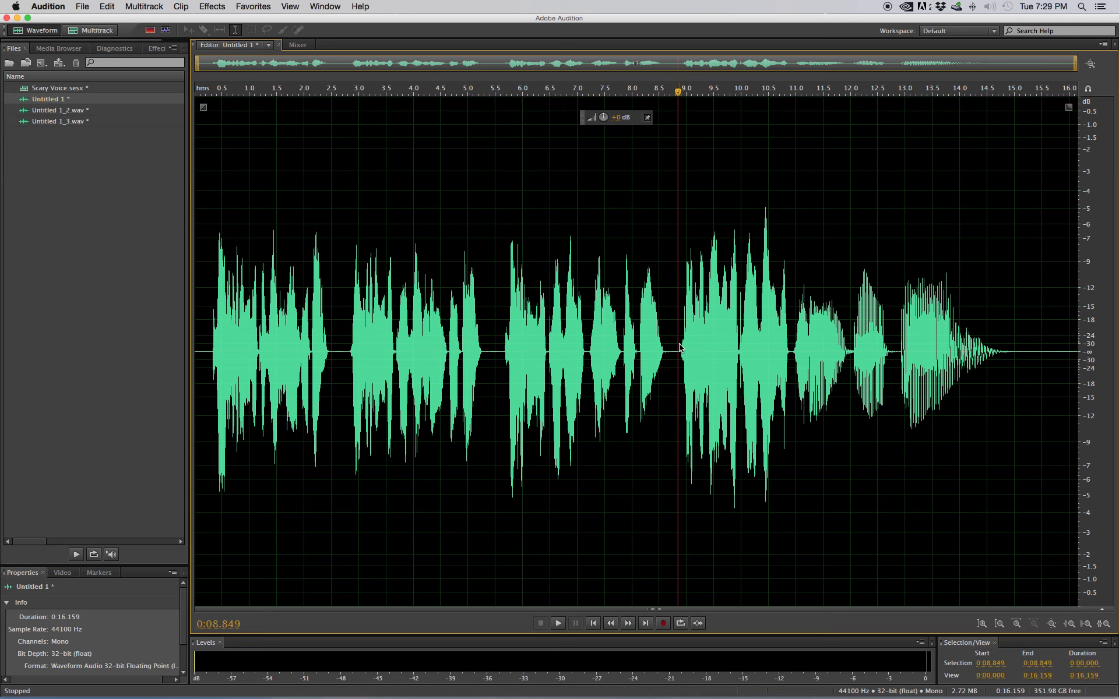
{"action": "key", "text": "super+z"}
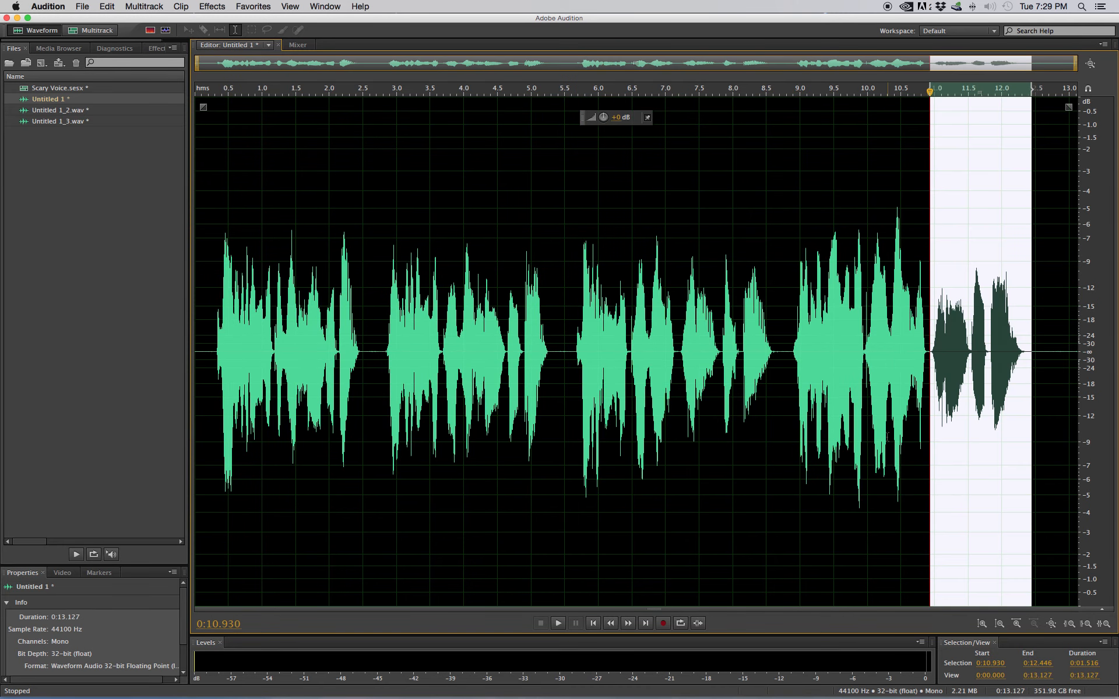
Select the last phrase from 0:08.846 to 0:12.583 and start the Stretch and Pitch effect on it
{"action": "left_click", "coordinate": [787, 396]}
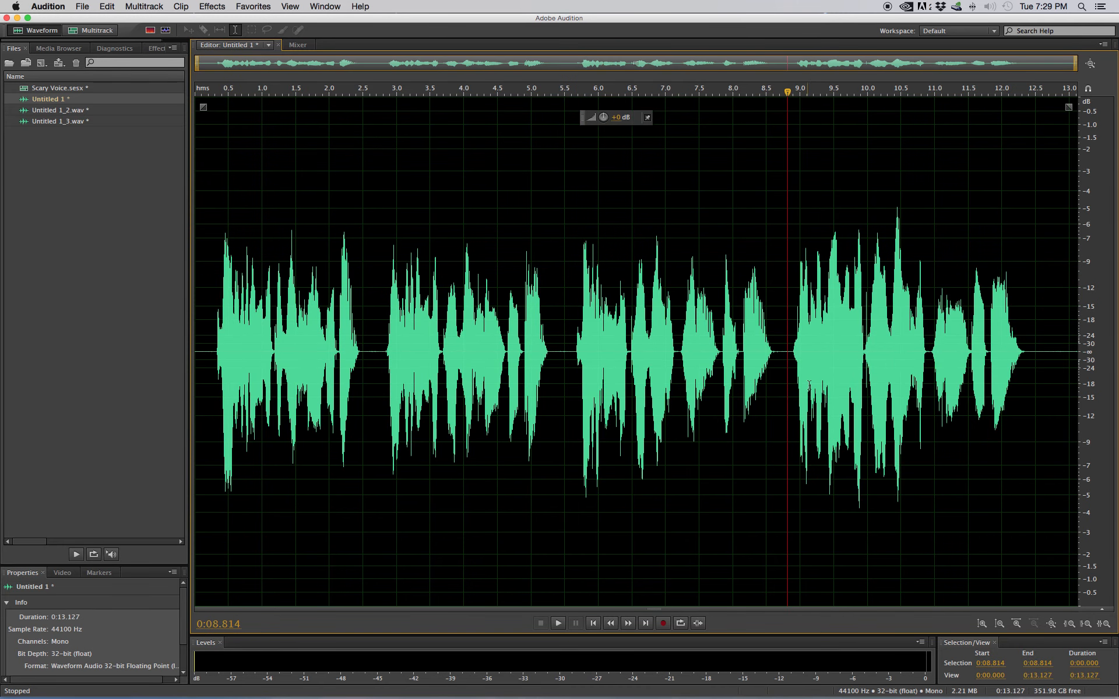
{"action": "left_click_drag", "start_coordinate": [791, 386], "coordinate": [1041, 350]}
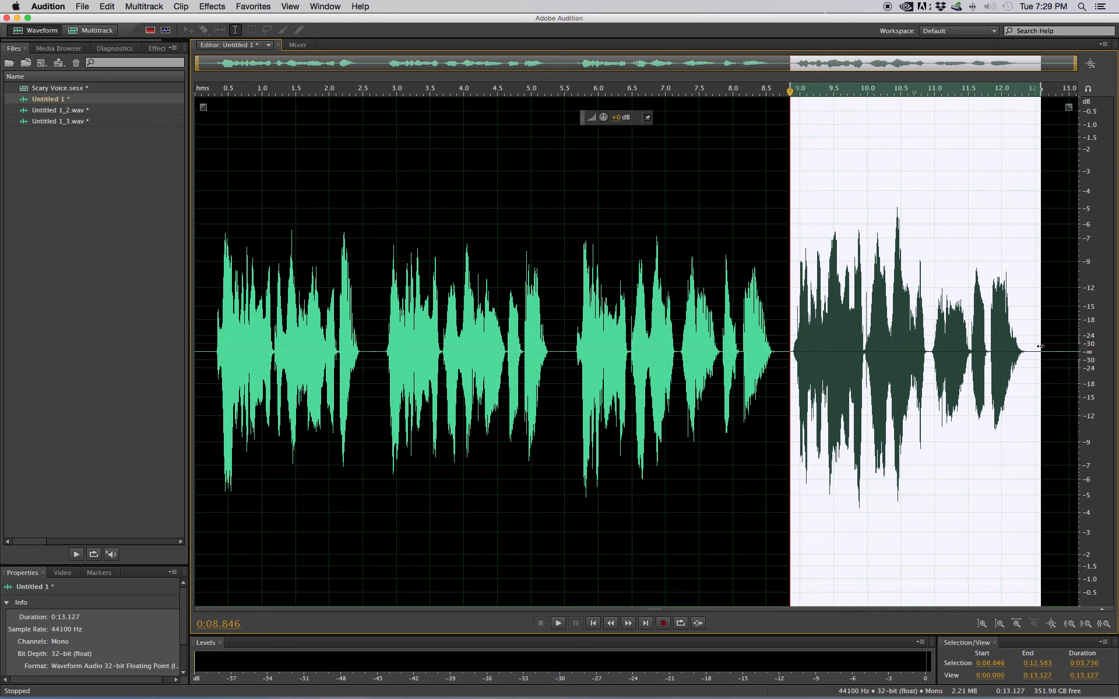
{"action": "left_click", "coordinate": [231, 7]}
{"action": "mouse_move", "coordinate": [329, 241]}
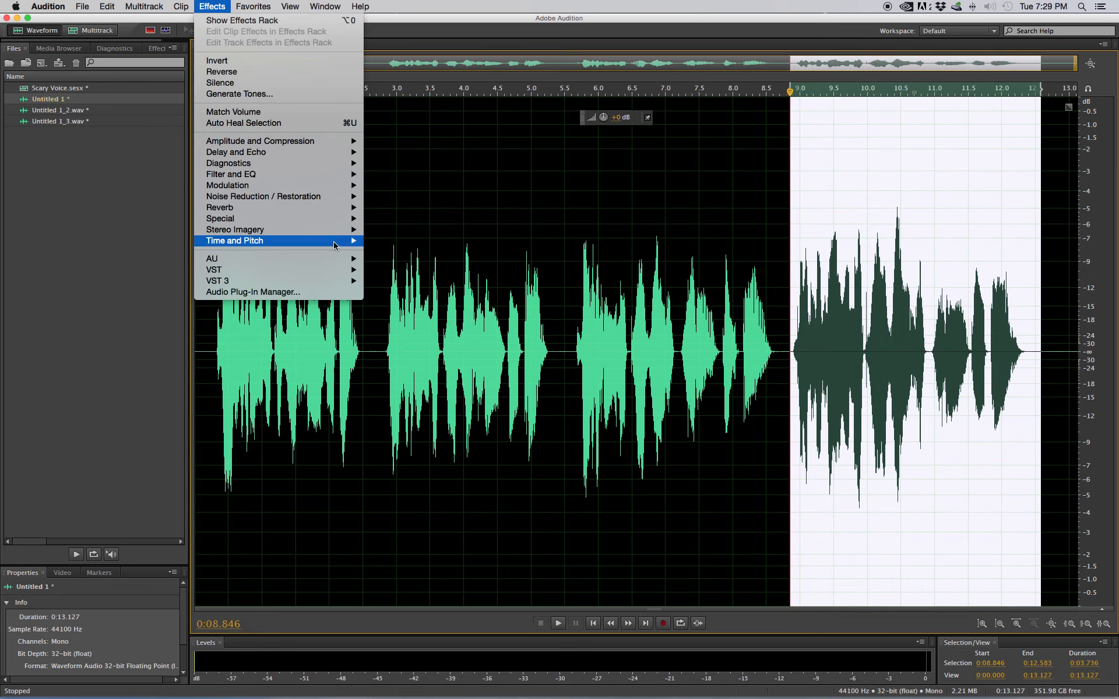
{"action": "left_click", "coordinate": [416, 263]}
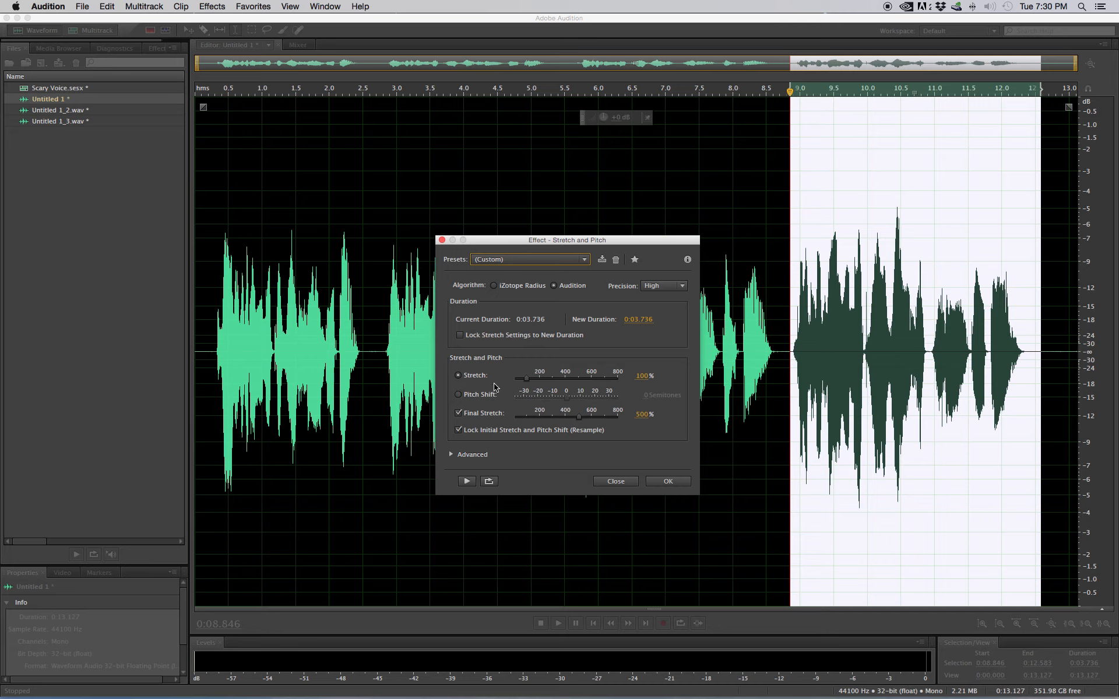
Set the pitch shift to -12.89 semitones and disable both the stretch and pitch lock and the final pitch shift
{"action": "left_click", "coordinate": [458, 396]}
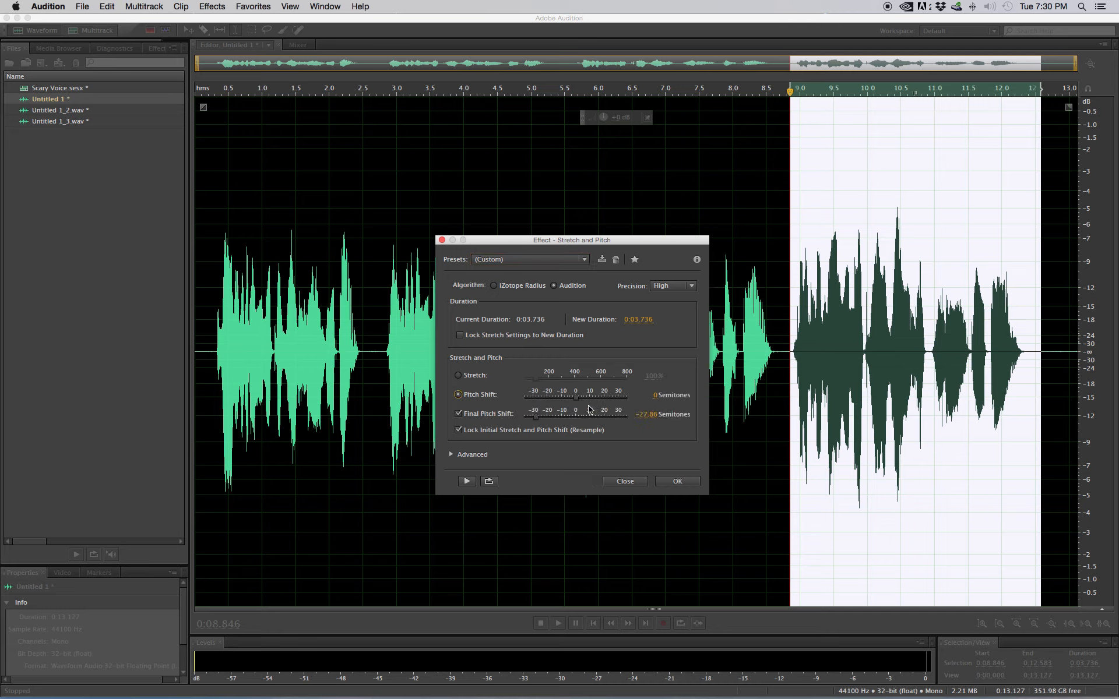
{"action": "left_click", "coordinate": [575, 401]}
{"action": "left_click_drag", "start_coordinate": [576, 401], "coordinate": [557, 401]}
{"action": "left_click", "coordinate": [461, 431]}
{"action": "left_click", "coordinate": [460, 415]}
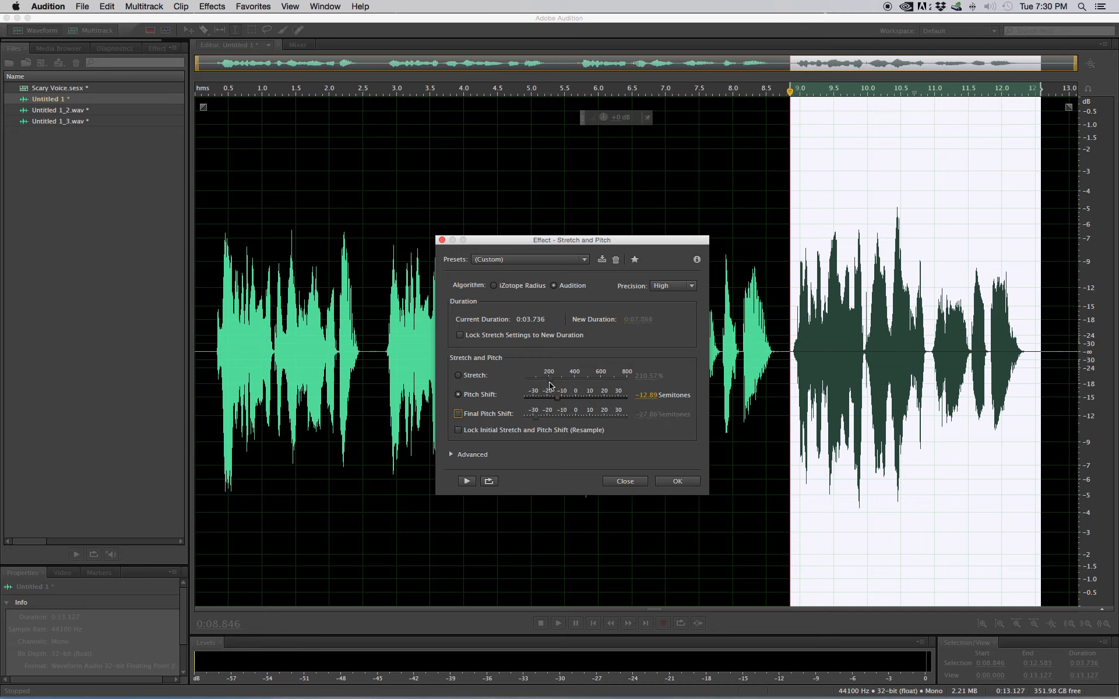
Set the stretch of the selected phrase to 100%
{"action": "left_click", "coordinate": [465, 379]}
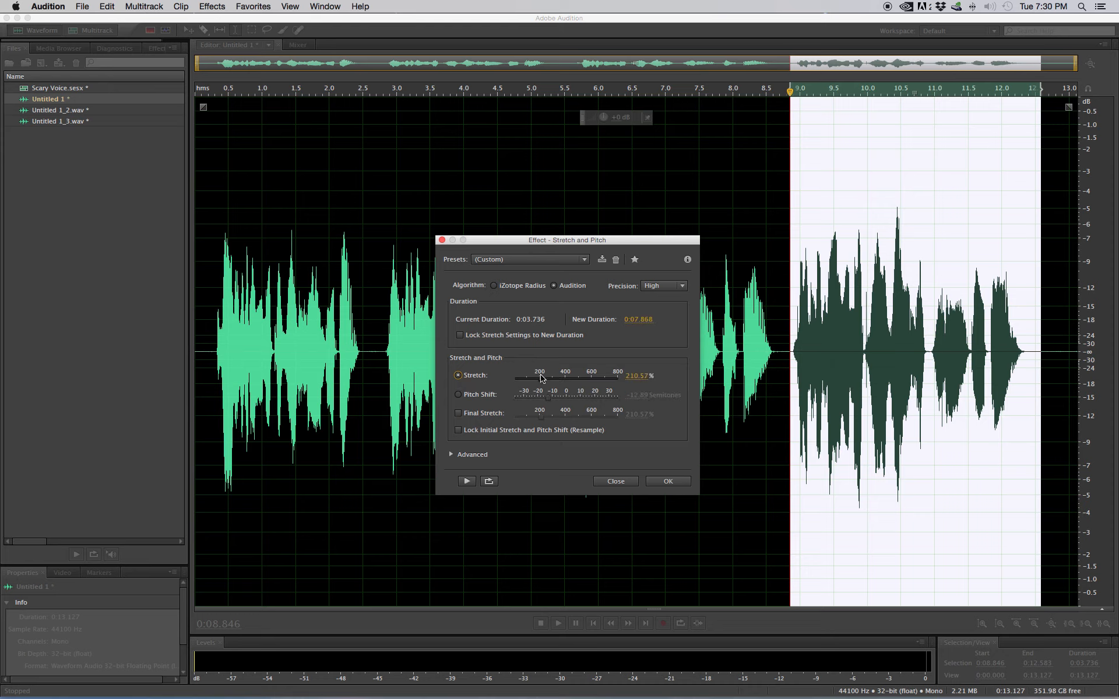
{"action": "left_click_drag", "start_coordinate": [540, 378], "coordinate": [529, 378]}
{"action": "left_click", "coordinate": [637, 376]}
{"action": "type", "text": "100"}
{"action": "key", "text": "Return"}
Set the pitch shift to -10.37 semitones with the final pitch shift enabled at 0 and preview the phrase
{"action": "left_click", "coordinate": [458, 395]}
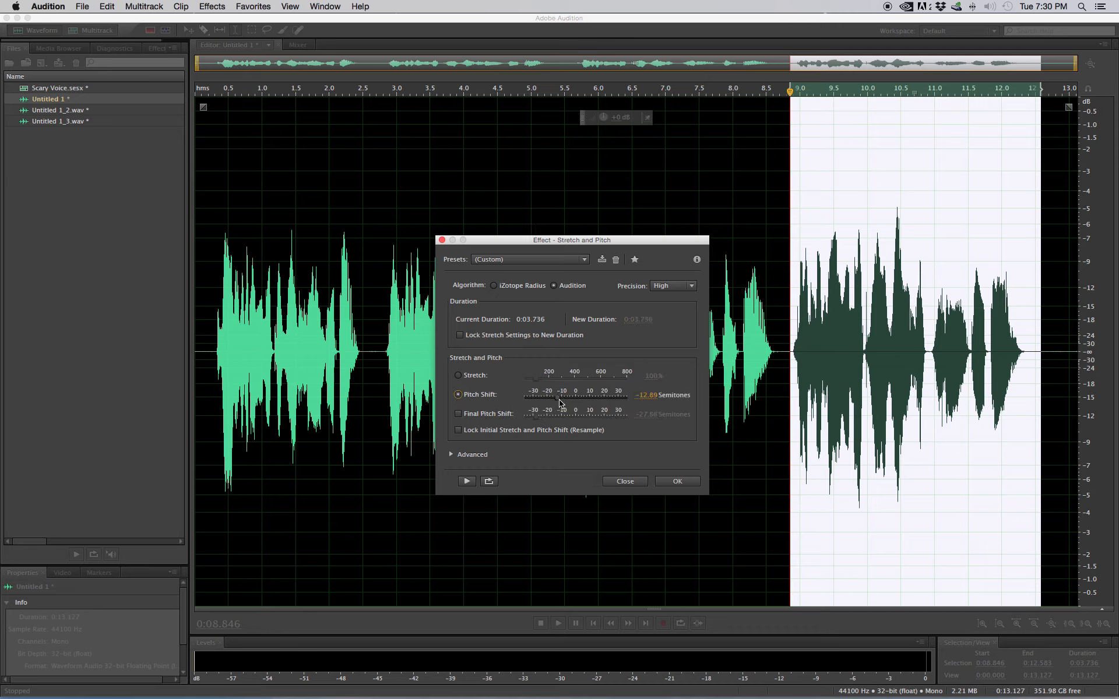
{"action": "left_click_drag", "start_coordinate": [550, 401], "coordinate": [559, 400]}
{"action": "left_click", "coordinate": [459, 414]}
{"action": "left_click_drag", "start_coordinate": [531, 417], "coordinate": [567, 417]}
{"action": "left_click", "coordinate": [645, 415]}
{"action": "type", "text": "0"}
{"action": "left_click", "coordinate": [467, 481]}
Preview the phrase with the final pitch shift at 12.62 semitones and close the effect without applying it
{"action": "left_click_drag", "start_coordinate": [577, 419], "coordinate": [595, 417]}
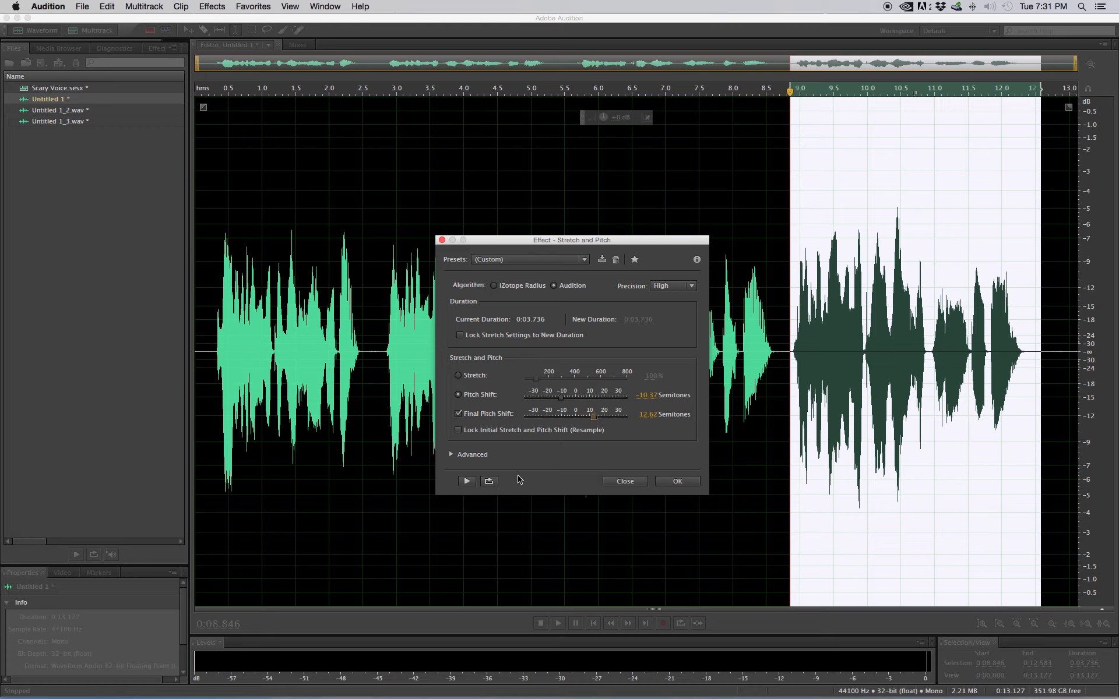
{"action": "left_click", "coordinate": [466, 480]}
{"action": "left_click", "coordinate": [621, 487]}
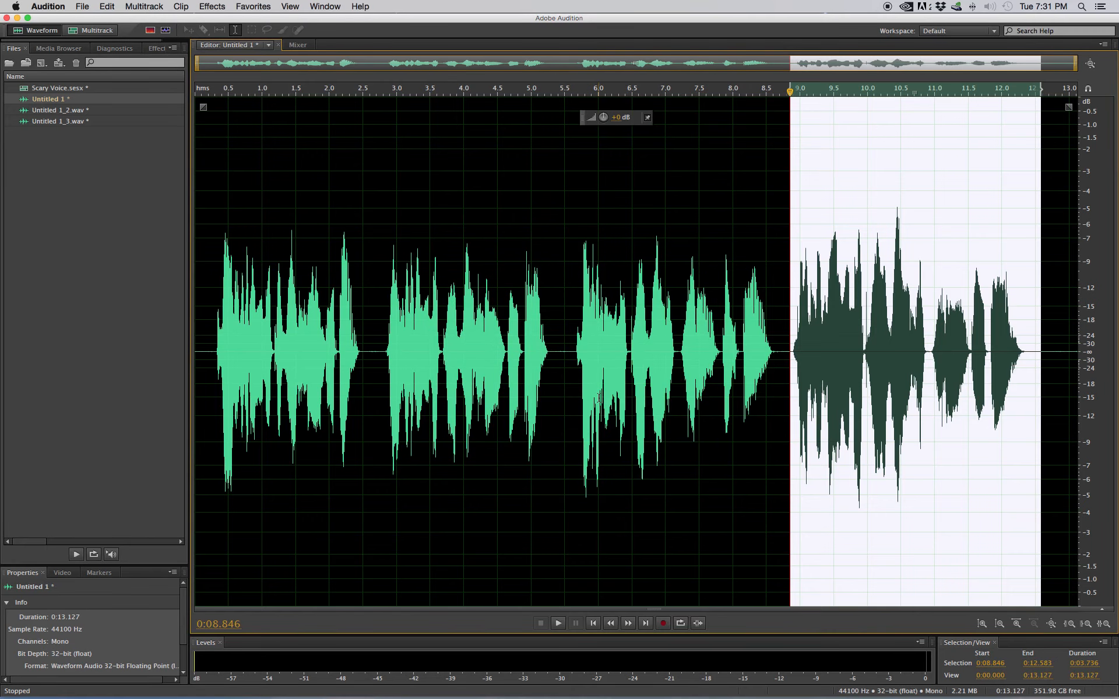